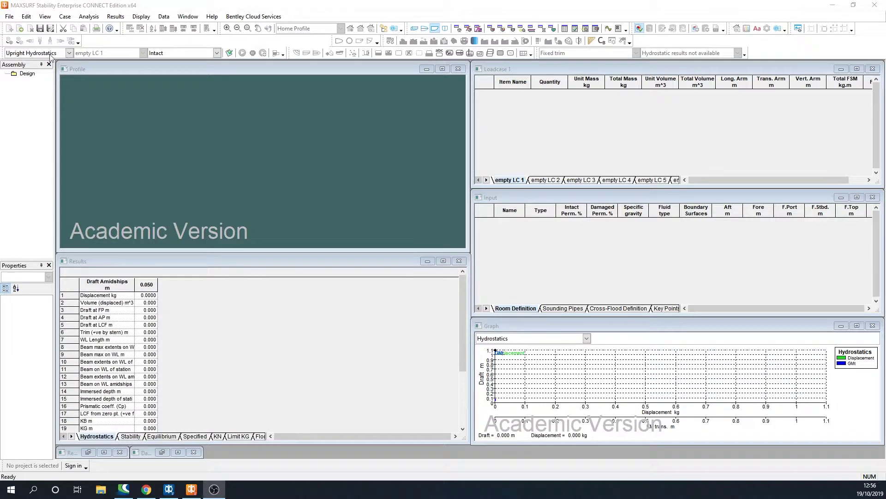
- Open the Rounded.msd design and calculate its sections at Highest precision
click(10, 17)
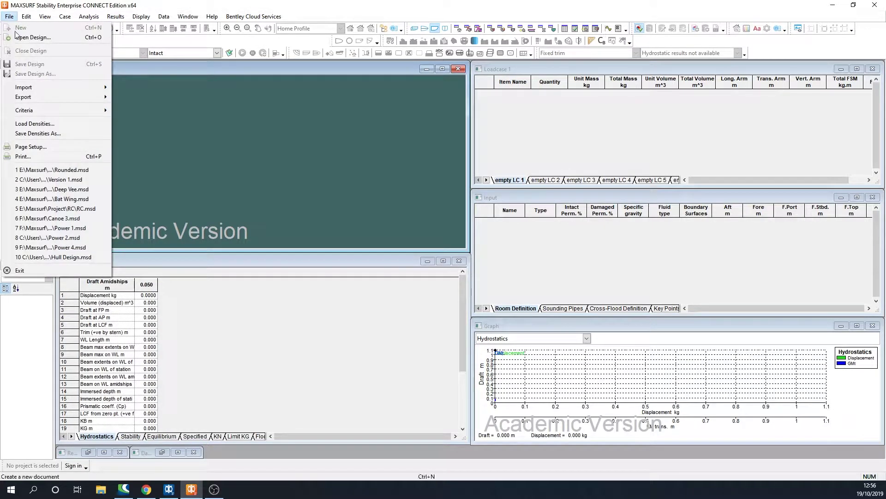
click(18, 37)
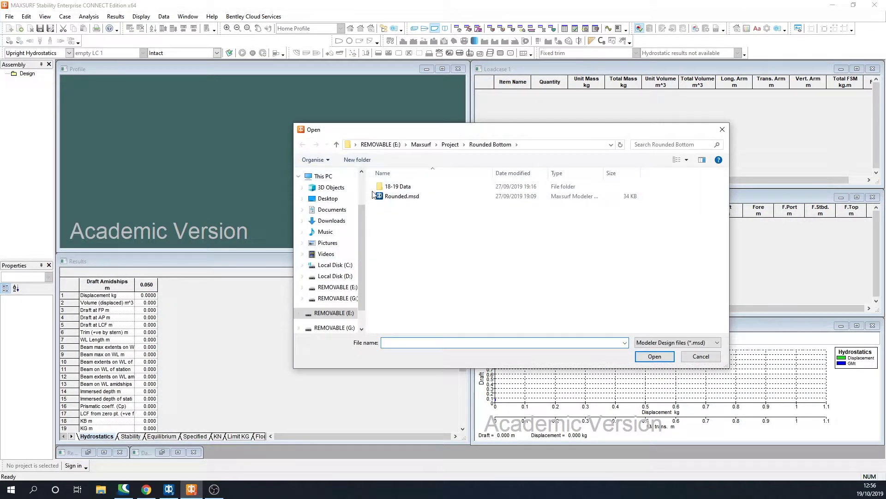
click(400, 196)
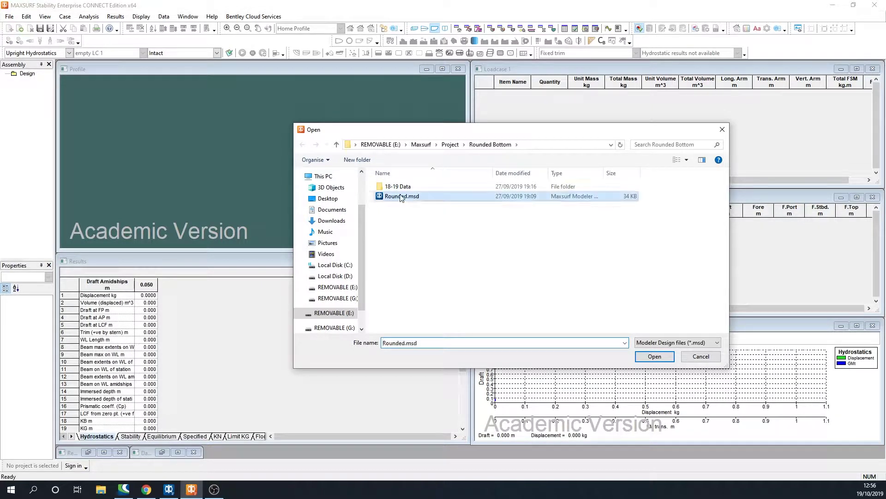
click(658, 356)
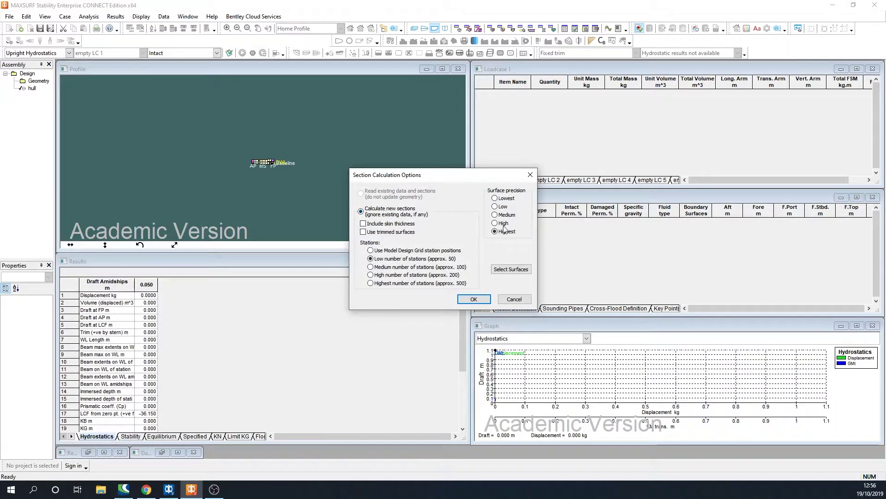
click(474, 300)
scroll(255, 158, up, 5)
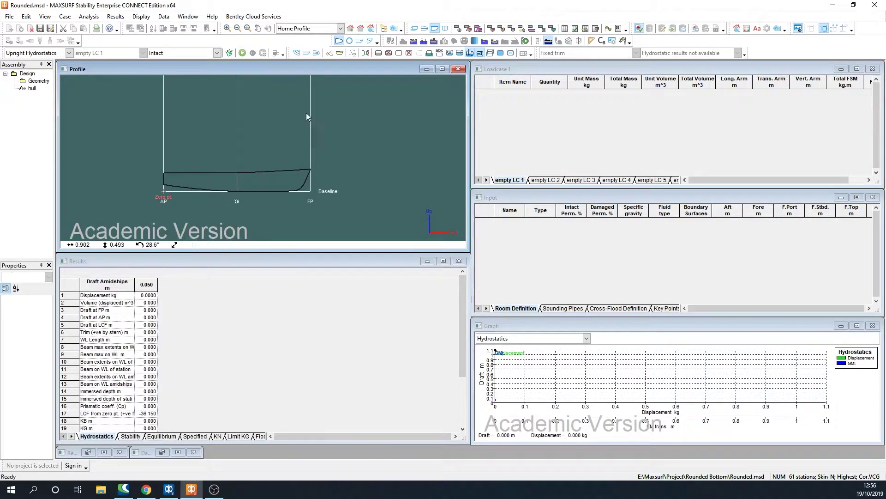
- Turn on the design waterline and check the hull in body plan, profile and plan views
click(307, 54)
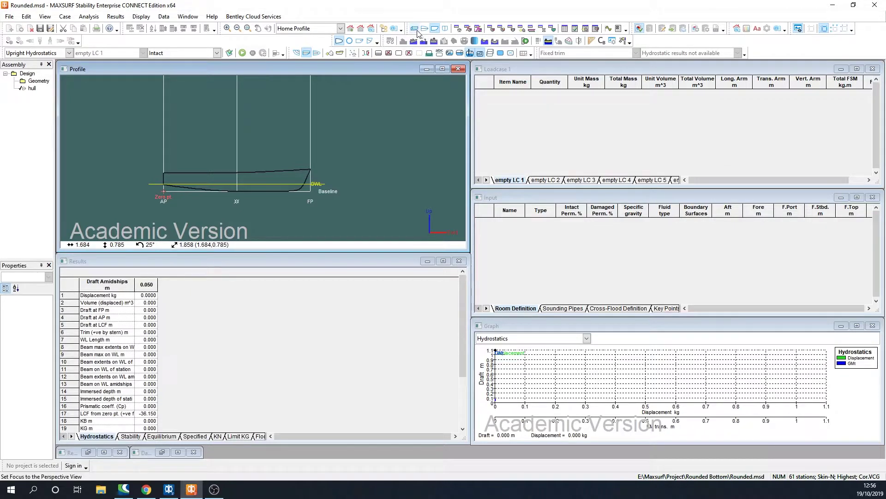
click(444, 29)
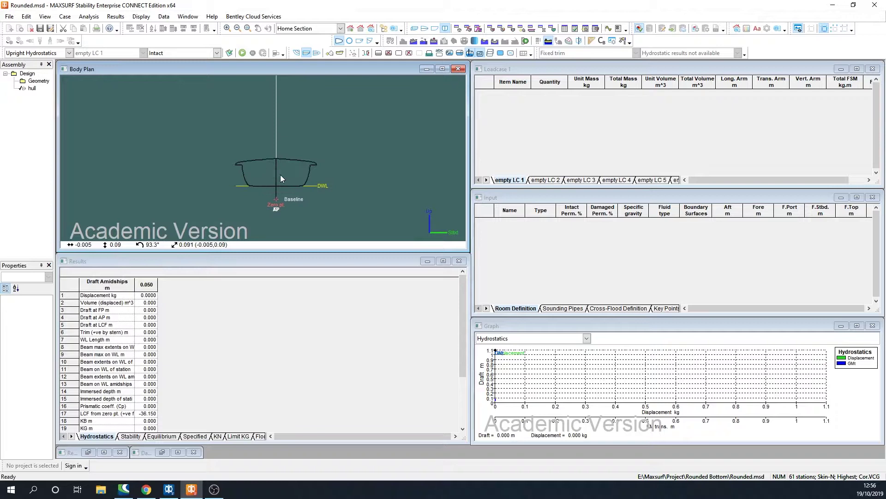
click(434, 28)
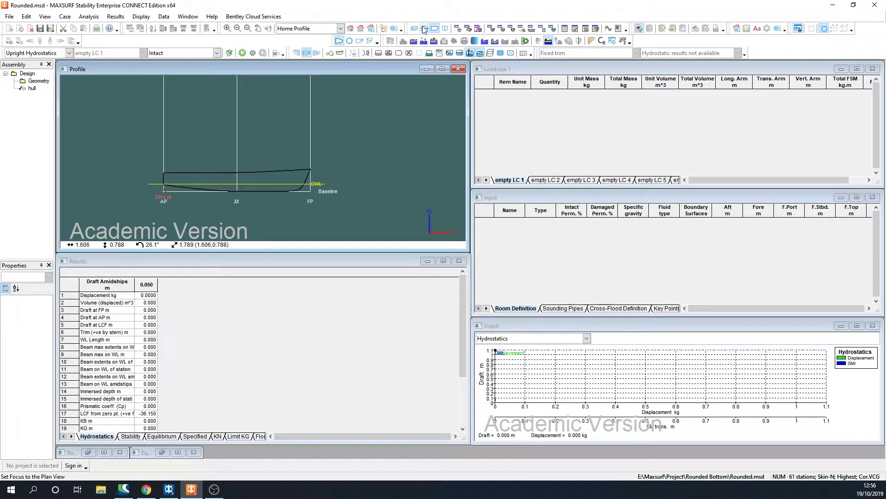
click(424, 29)
scroll(262, 159, up, 5)
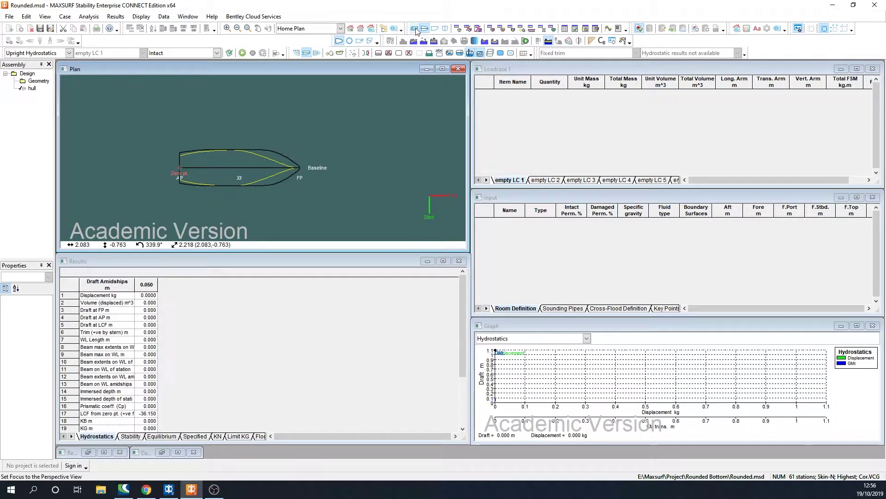
- Inspect the hull as a shaded 3D perspective, then return to the profile view
click(414, 29)
scroll(263, 159, up, 5)
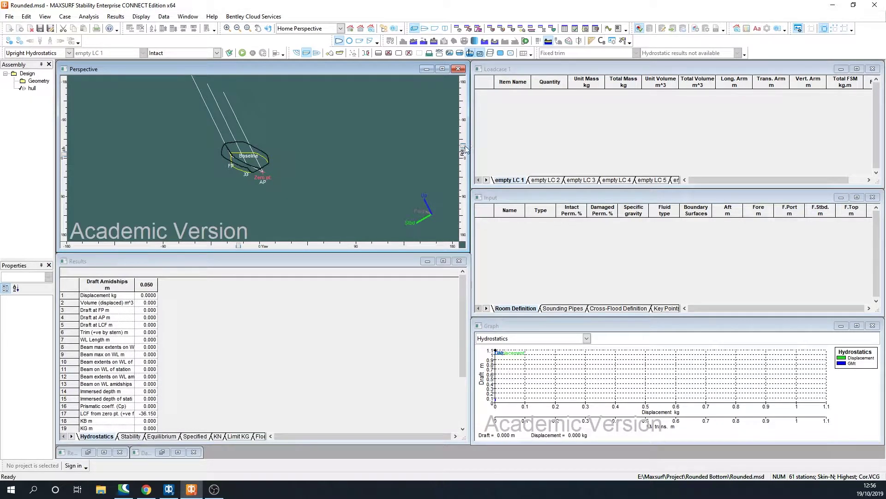
drag(464, 145, 465, 172)
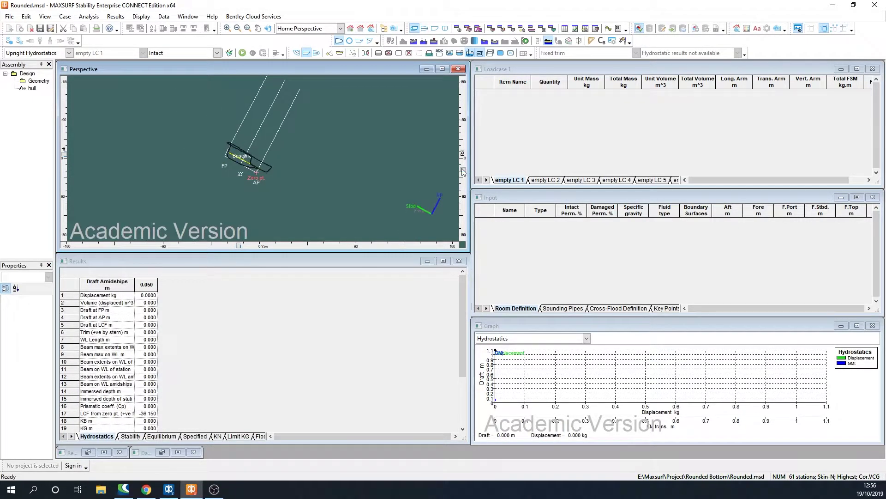
click(10, 41)
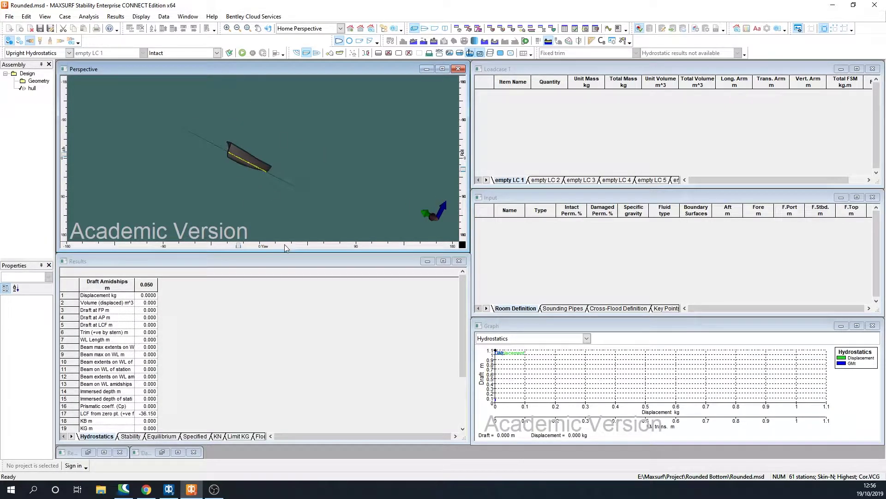
scroll(219, 162, up, 3)
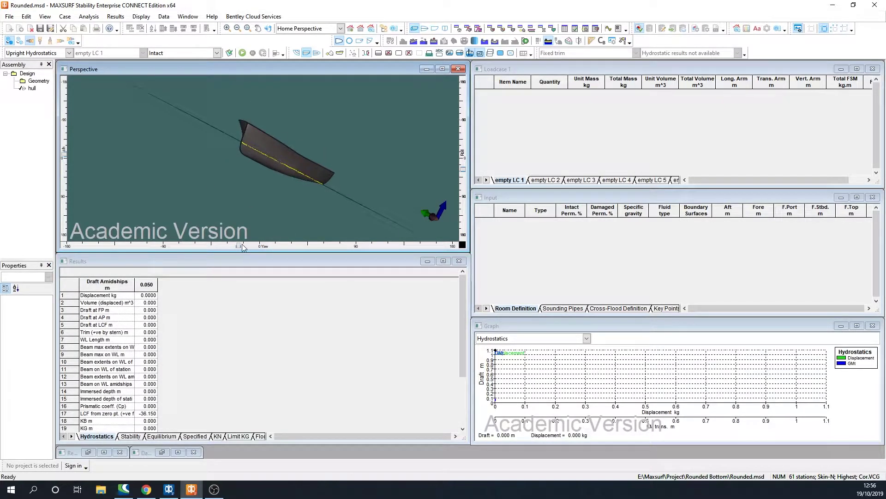
drag(240, 245, 376, 245)
drag(463, 170, 463, 153)
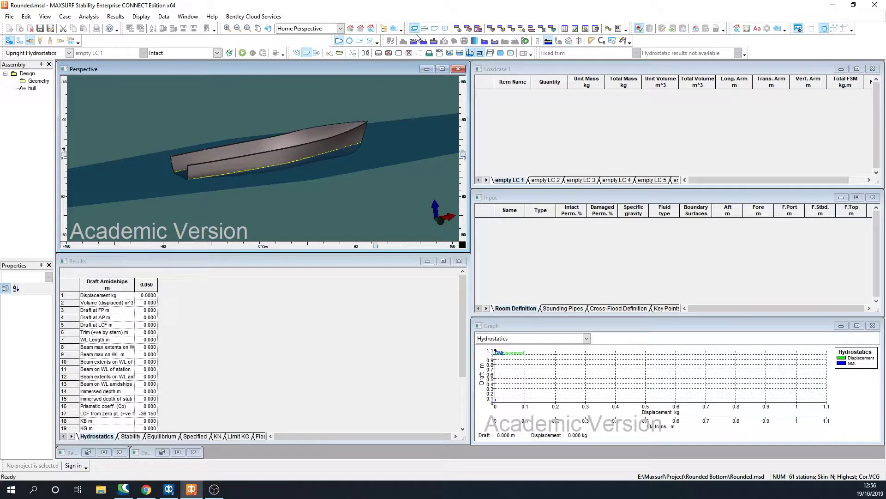
click(435, 28)
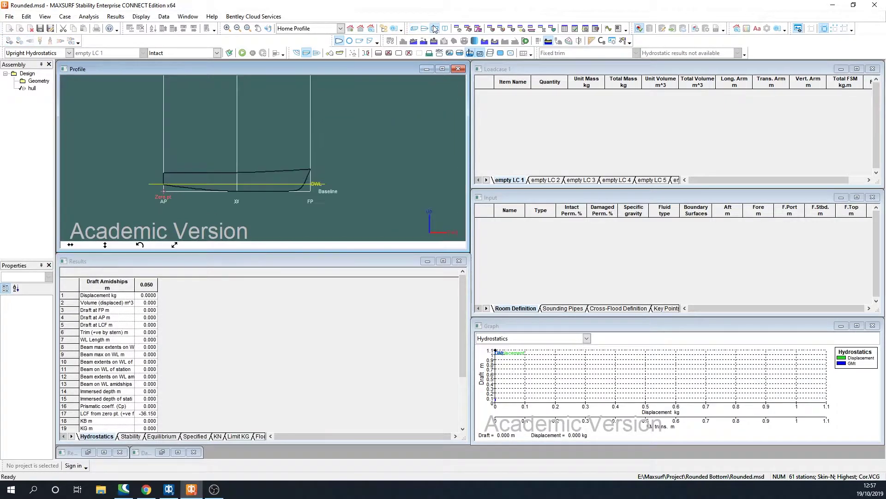
- Set the displacement range to a 10 kg final displacement over 10 displacements
scroll(235, 184, up, 2)
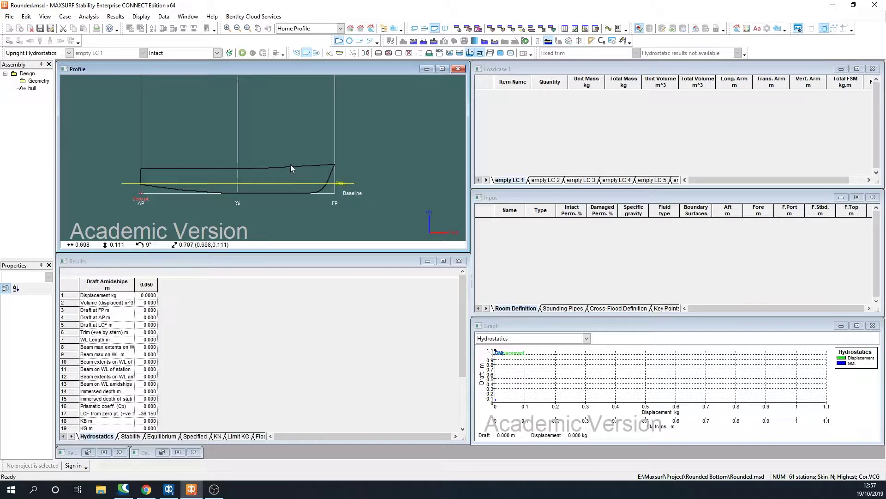
click(433, 43)
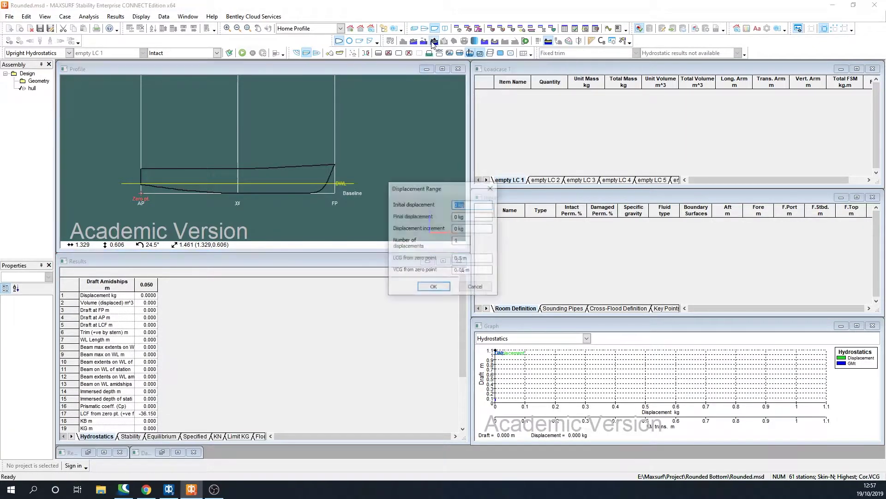
double_click(456, 216)
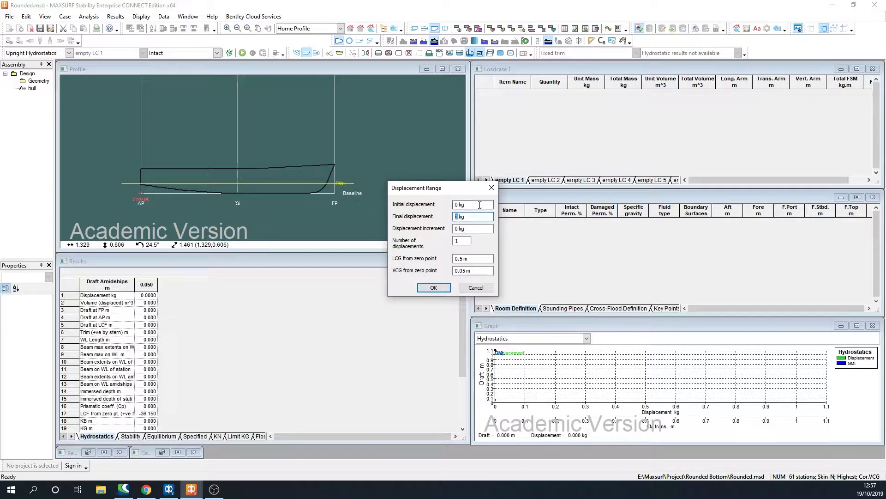
text(10)
double_click(457, 240)
text(10)
click(434, 287)
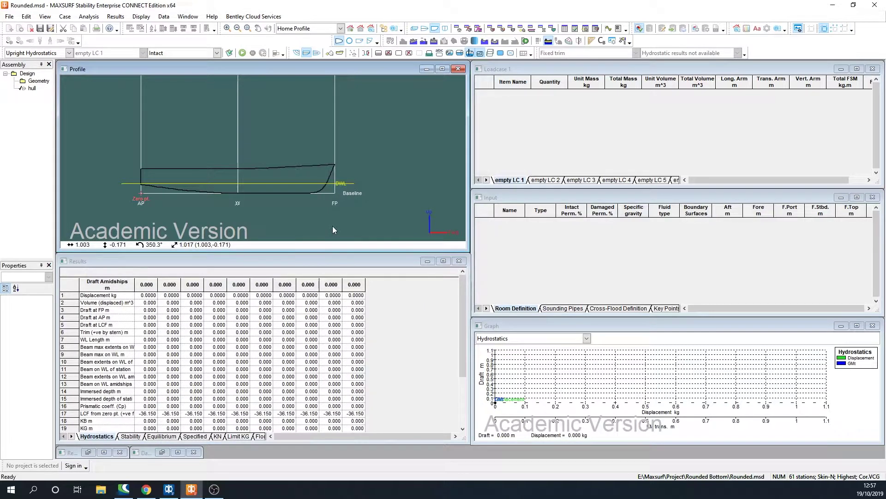
- Run the upright hydrostatic analysis and scroll through the results table
click(241, 53)
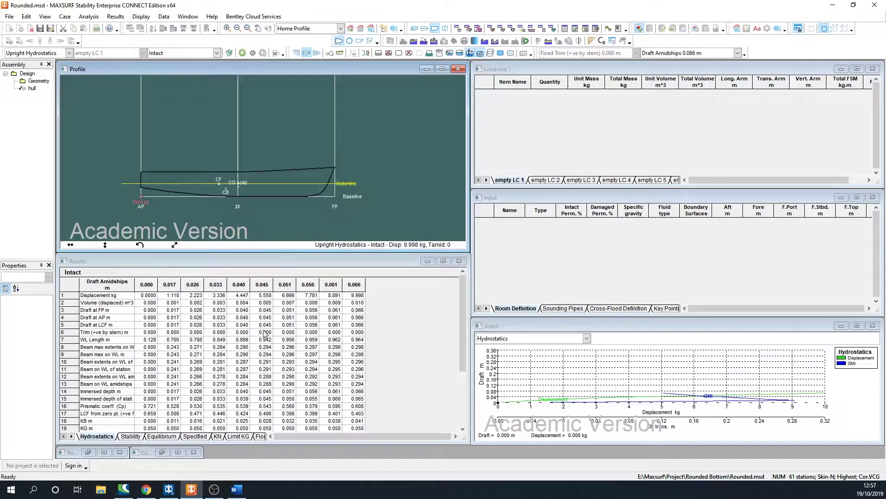
scroll(216, 391, down, 3)
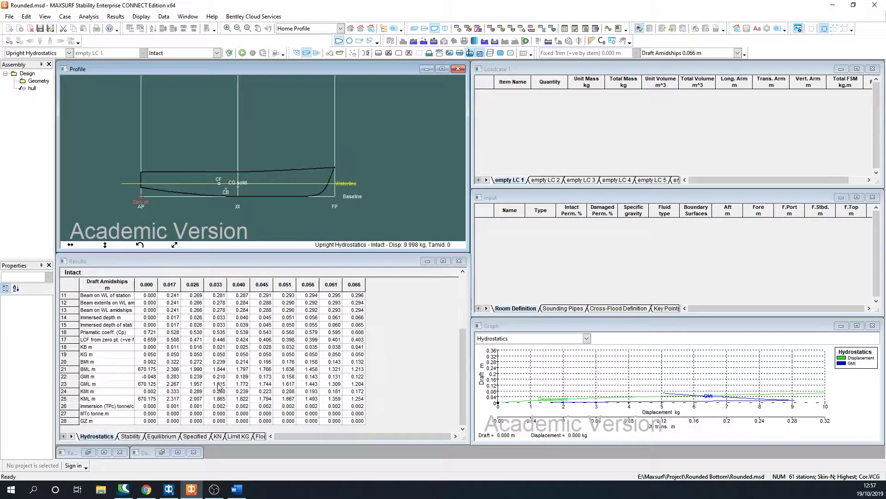
scroll(219, 387, down, 1)
scroll(218, 387, up, 4)
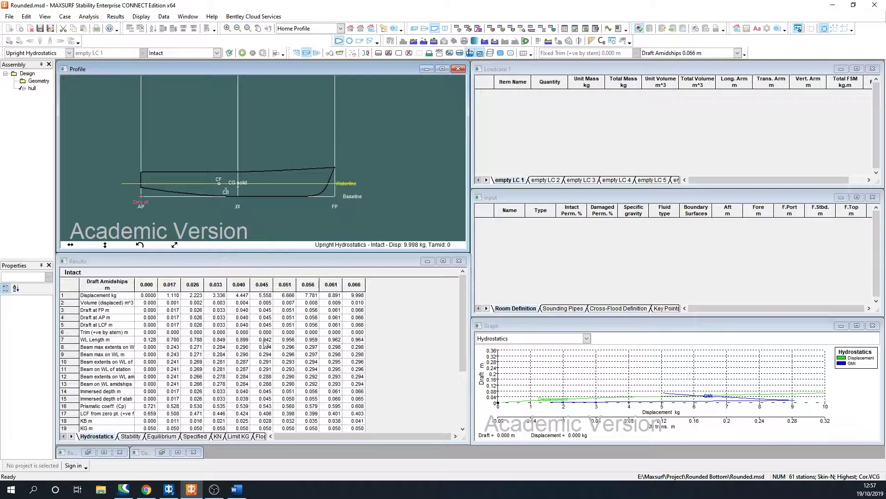
- Check the Data > Units settings and close them unchanged
click(163, 17)
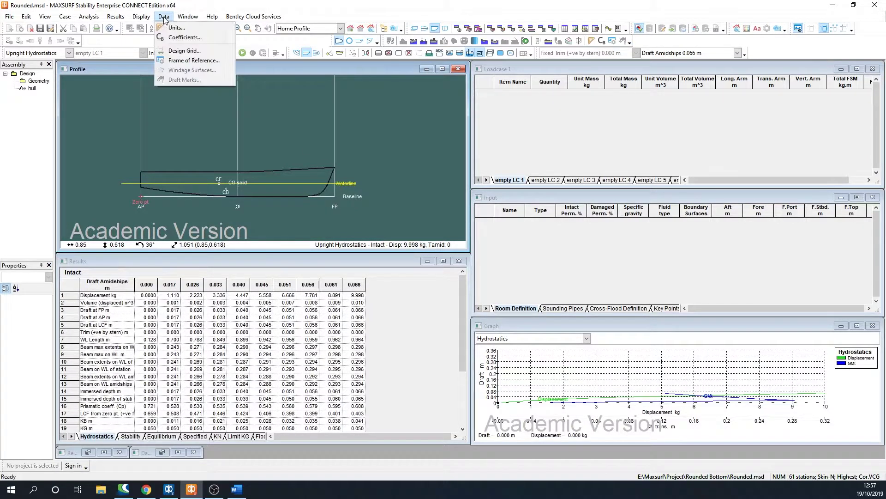
click(177, 28)
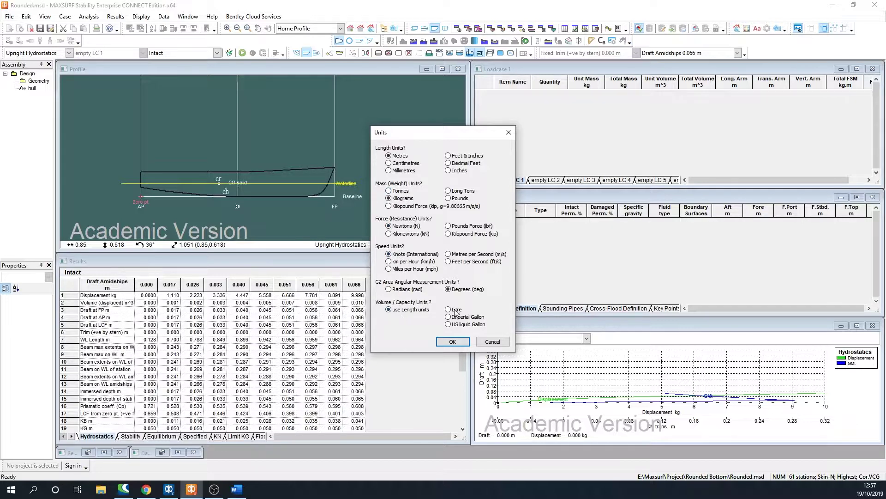
click(452, 341)
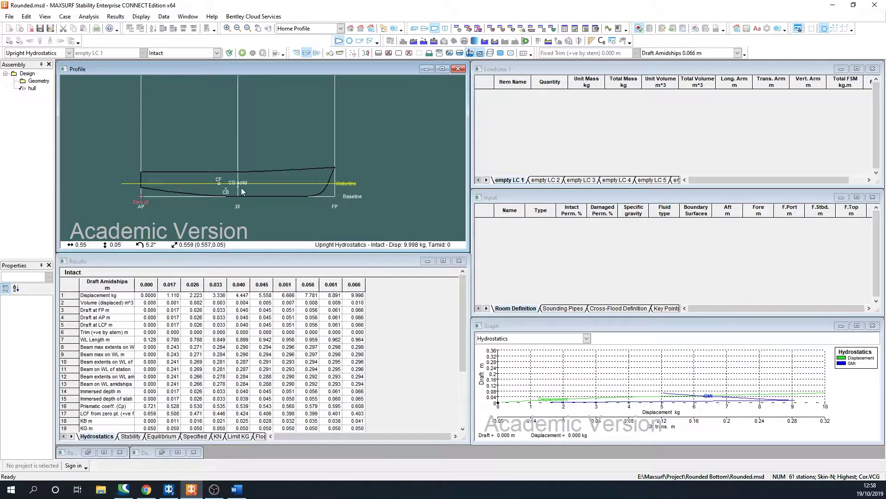
scroll(218, 187, up, 1)
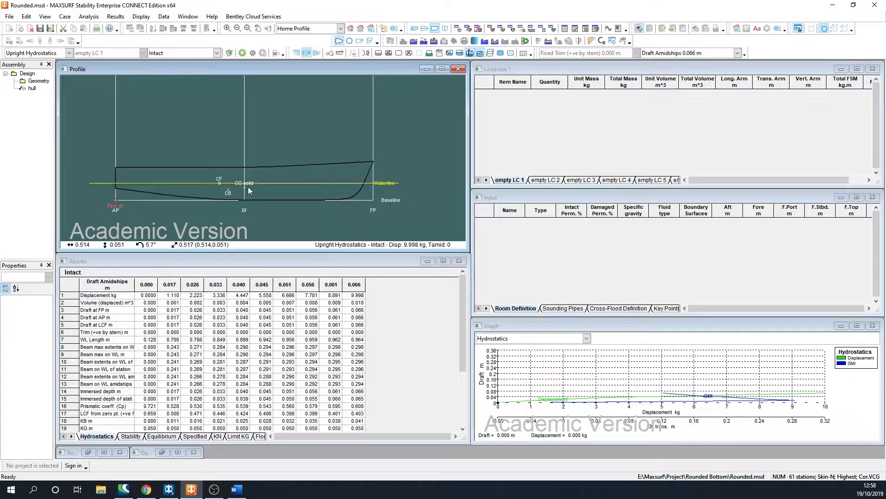
scroll(259, 178, down, 1)
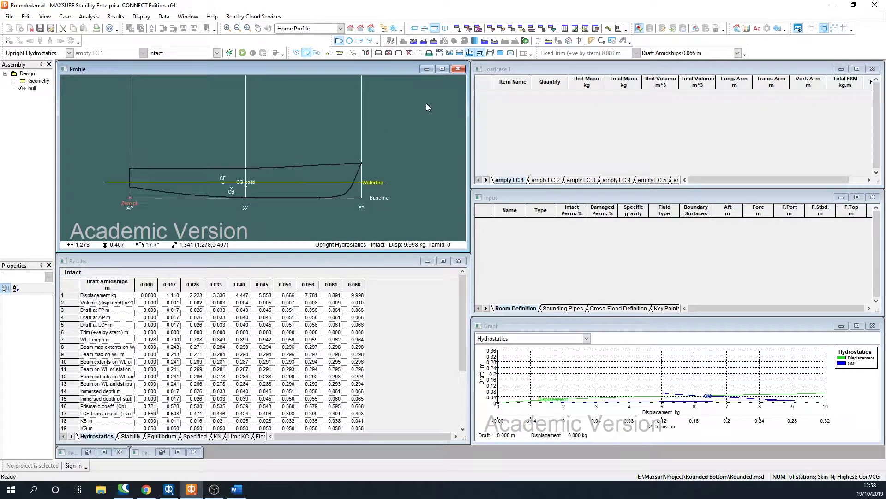
- Reset the vessel to DWL and set the draft range to 8 drafts from 0 to 0.1 m
click(548, 41)
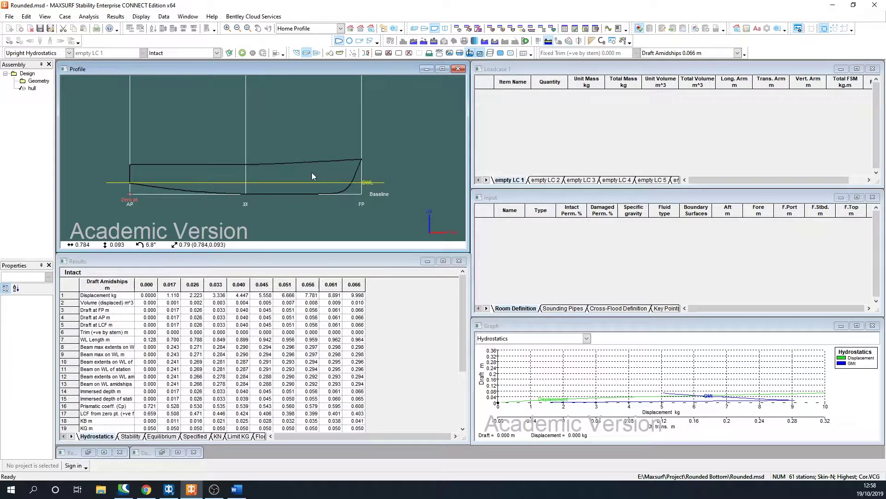
click(425, 43)
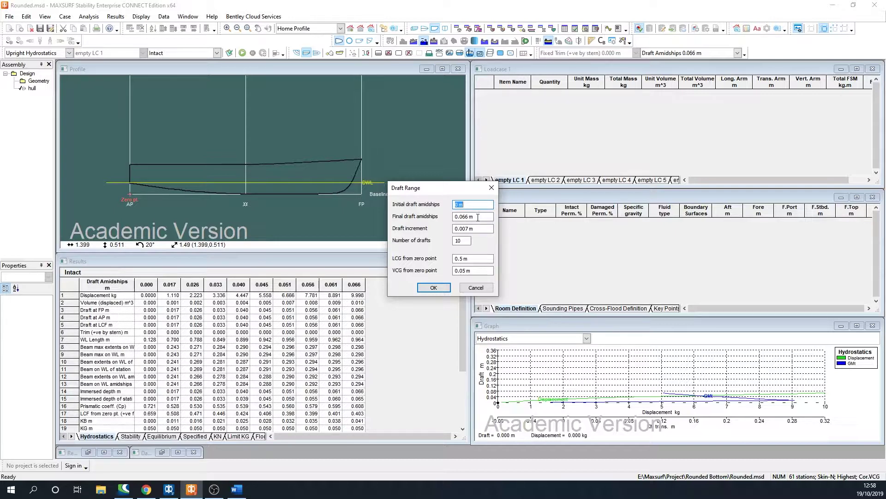
drag(478, 217, 459, 216)
text(0.1)
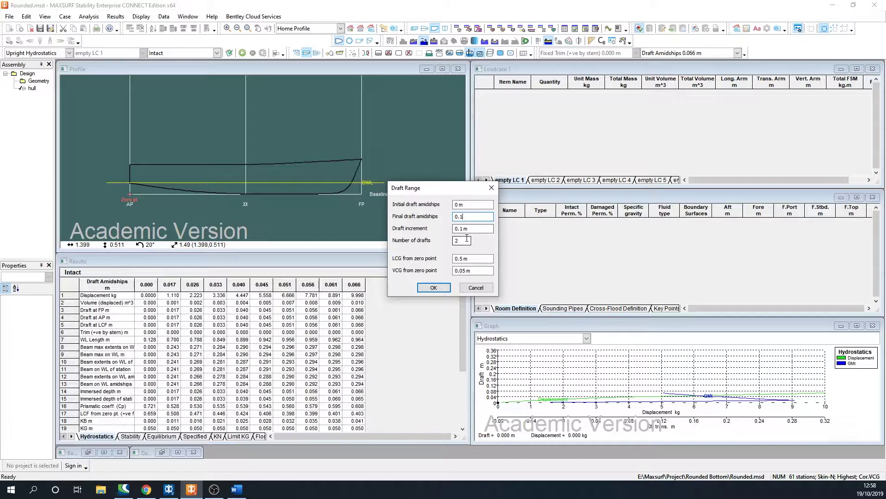
double_click(466, 240)
text(8)
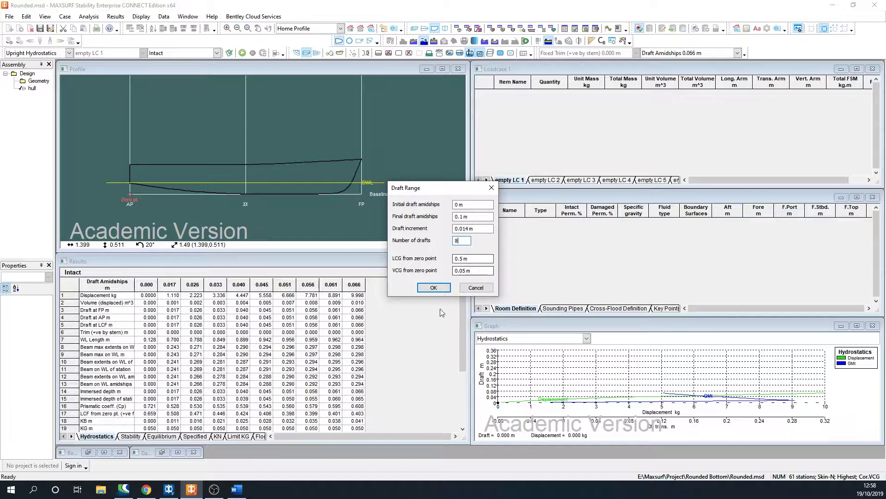
click(434, 288)
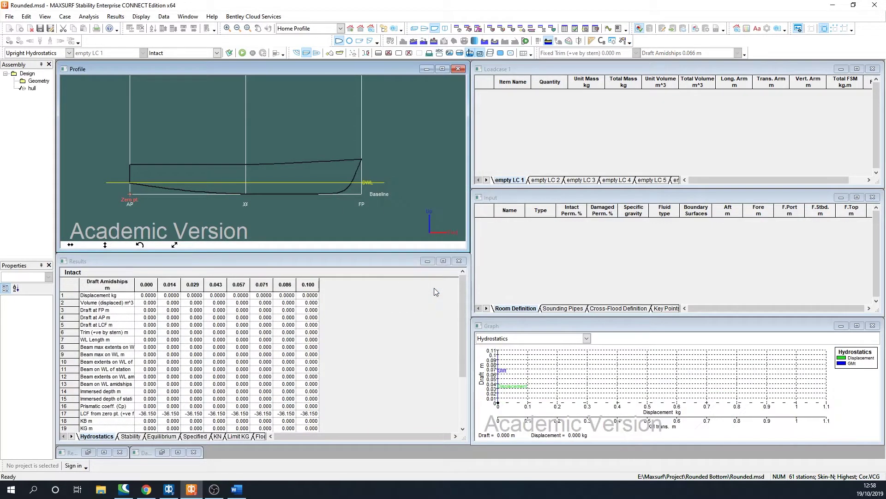
- Recalculate upright hydrostatics and review the eight draft columns, reaching 18.00 kg at 0.100 m
click(242, 53)
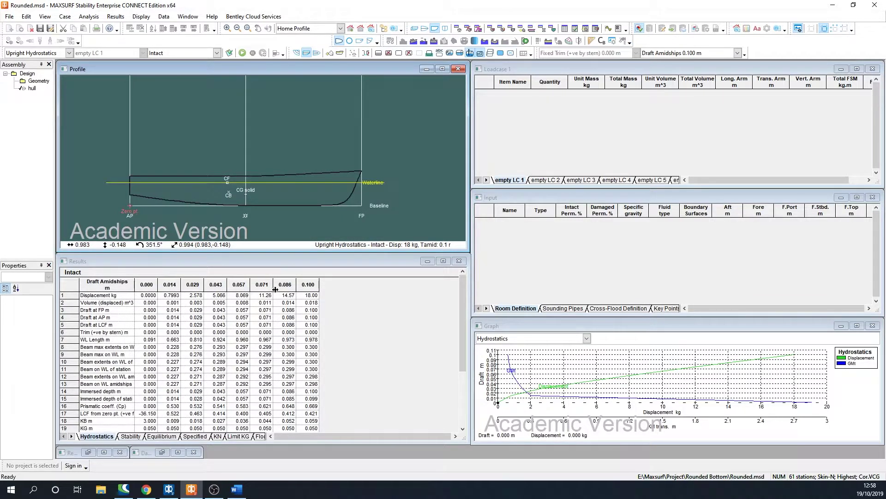
scroll(270, 300, down, 4)
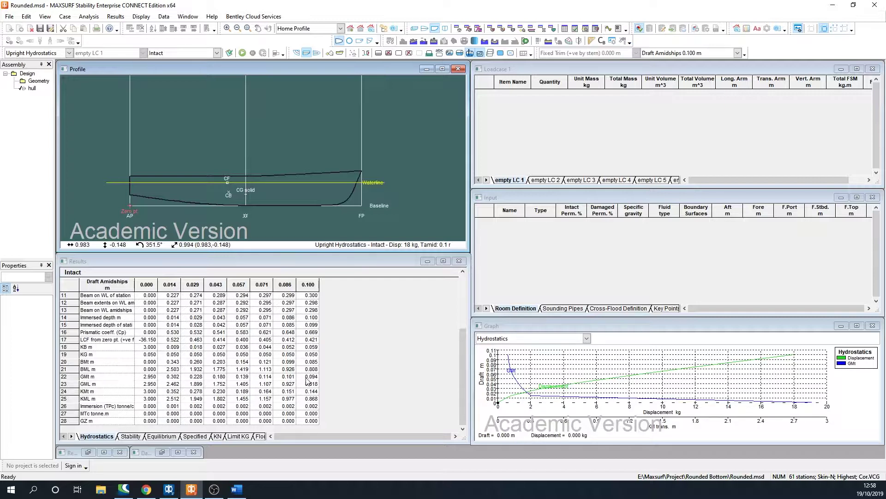
scroll(390, 318, up, 4)
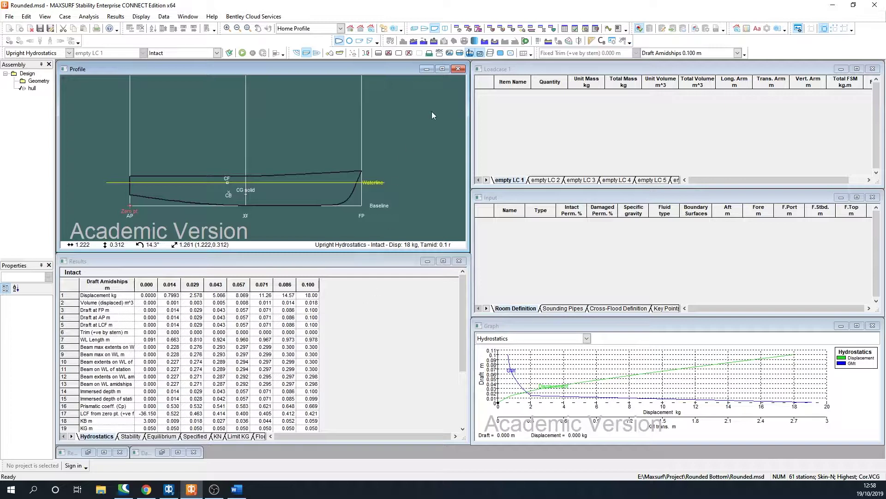
- Reset to DWL, choose Large Angle Stability mode, and show the body plan as a full section wireframe
click(548, 42)
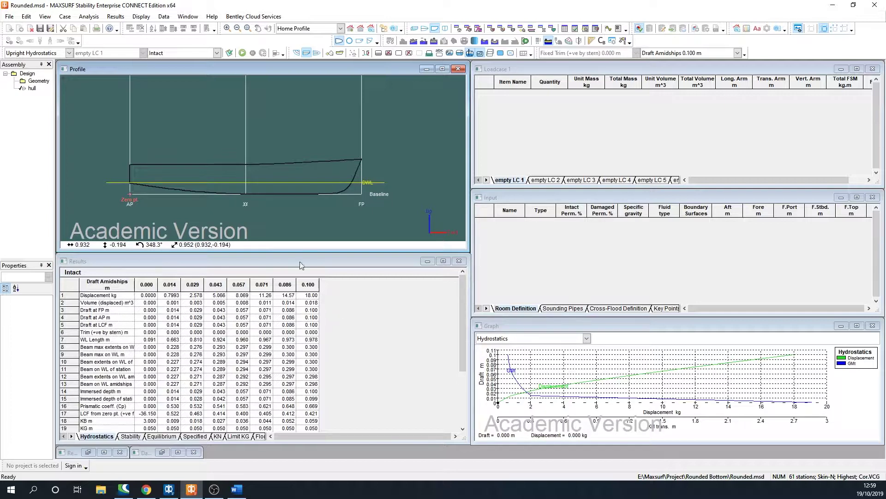
click(68, 53)
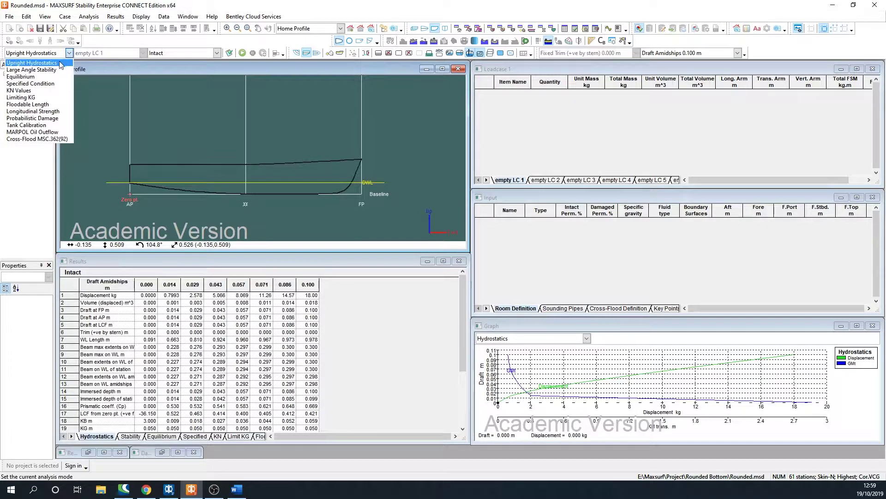
click(56, 69)
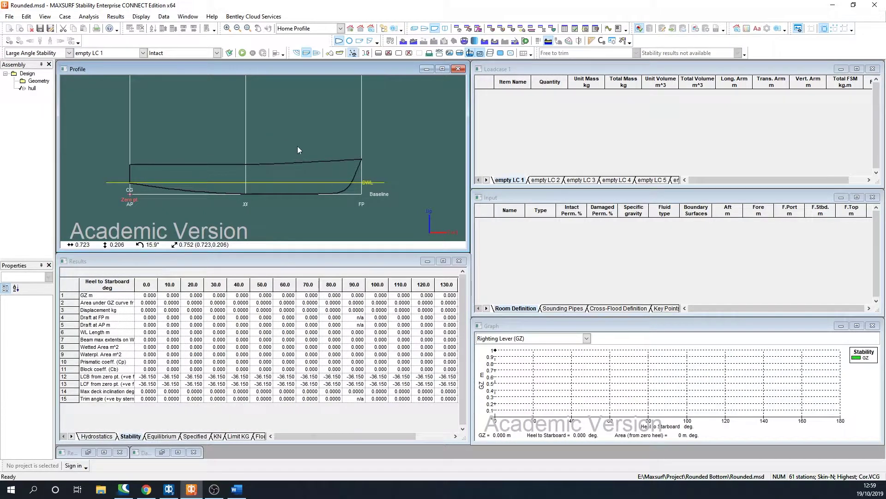
click(444, 29)
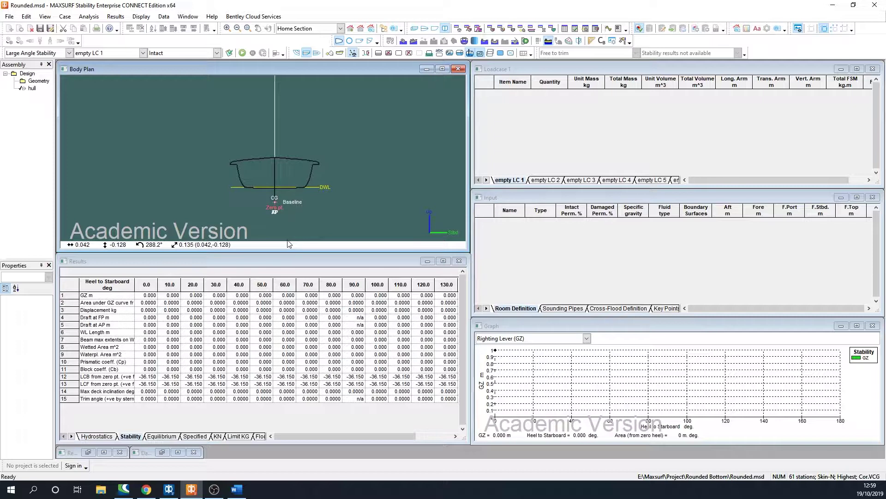
click(297, 53)
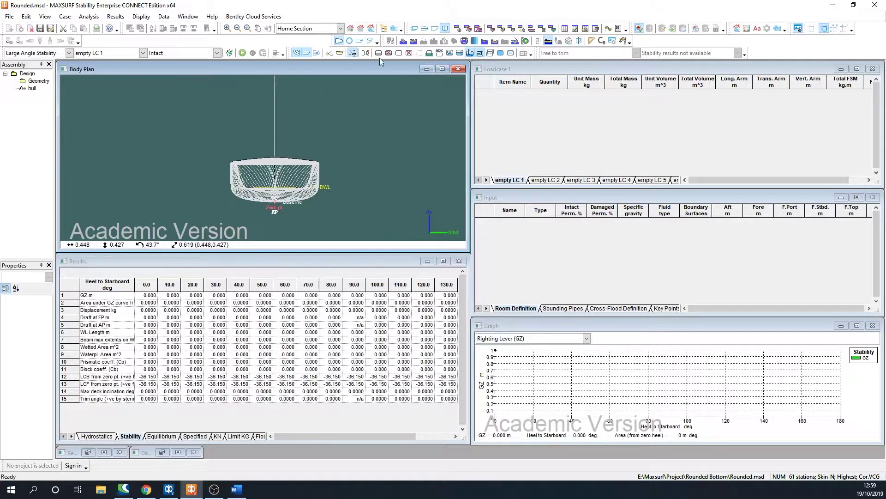
- Dismiss the missing-displacement error, then create Loadcase 1 with default properties
click(243, 53)
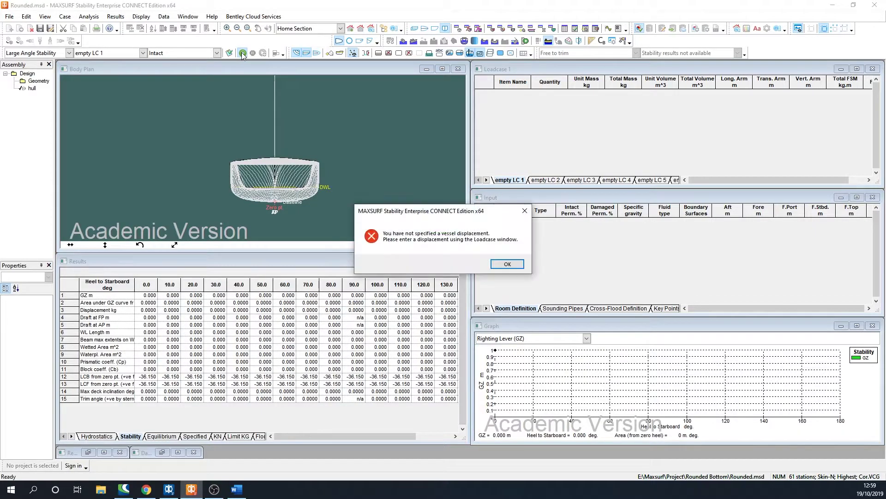
click(503, 267)
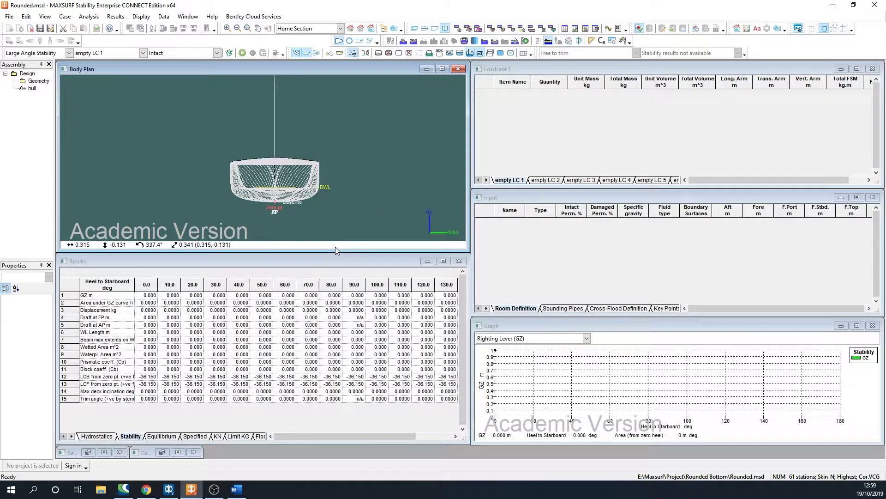
click(514, 68)
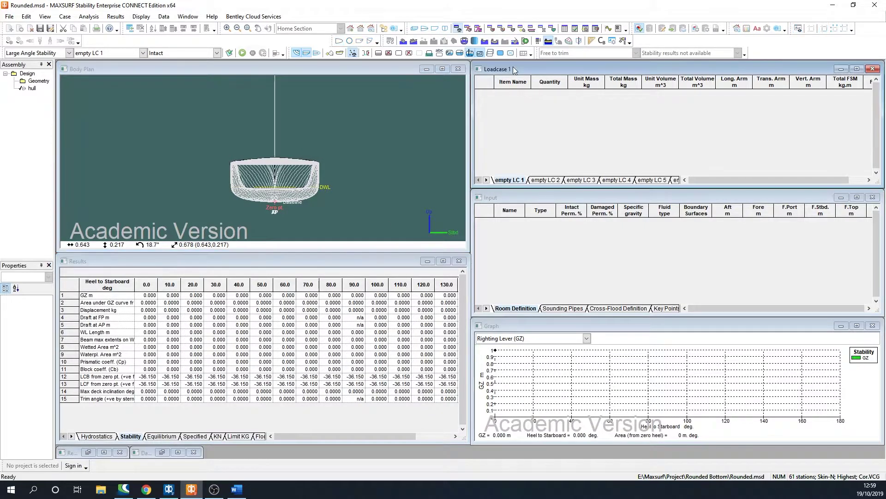
click(16, 18)
click(32, 28)
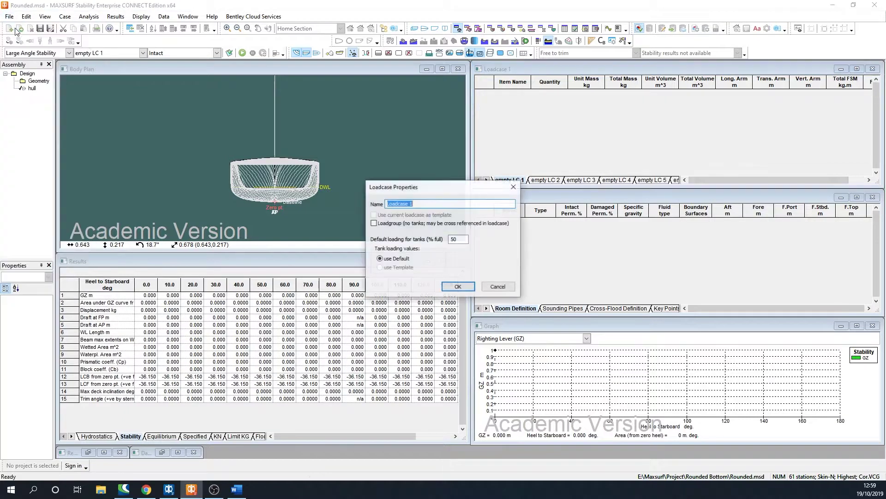
click(458, 287)
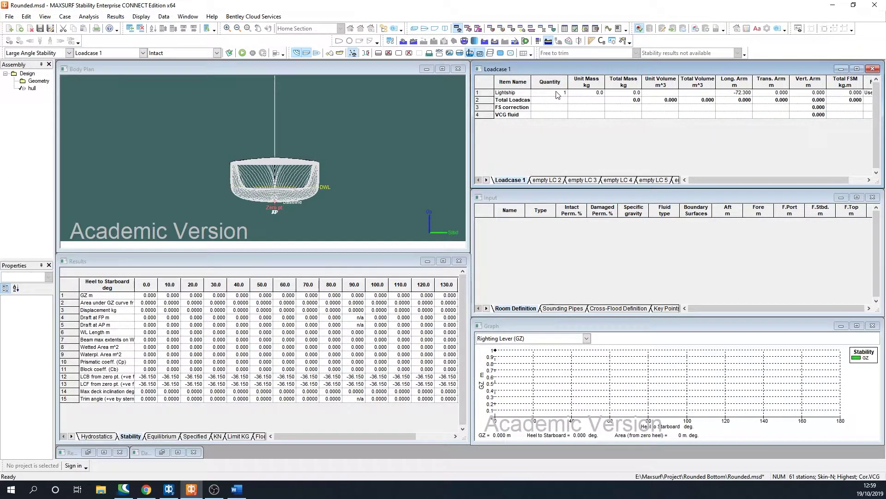
- Enter a Lightship unit mass of 5.5 kg and switch the hull to profile view
click(593, 94)
text(5.5)
key(Tab)
click(433, 30)
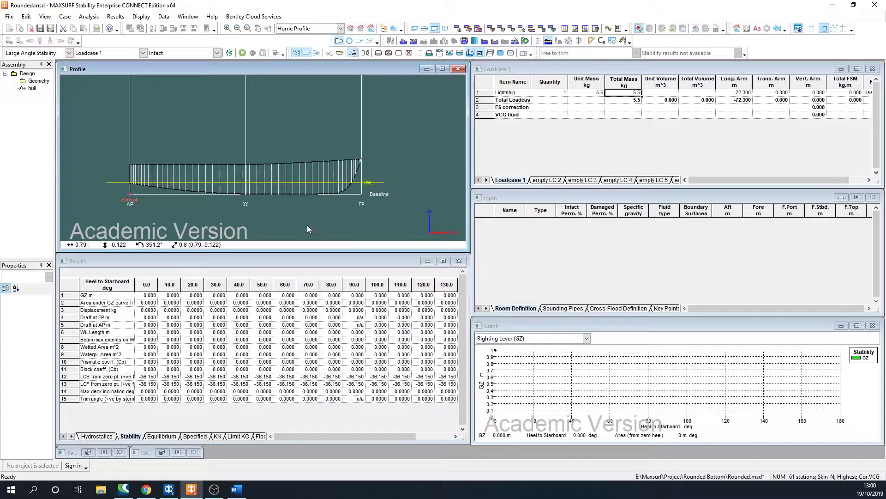
click(353, 54)
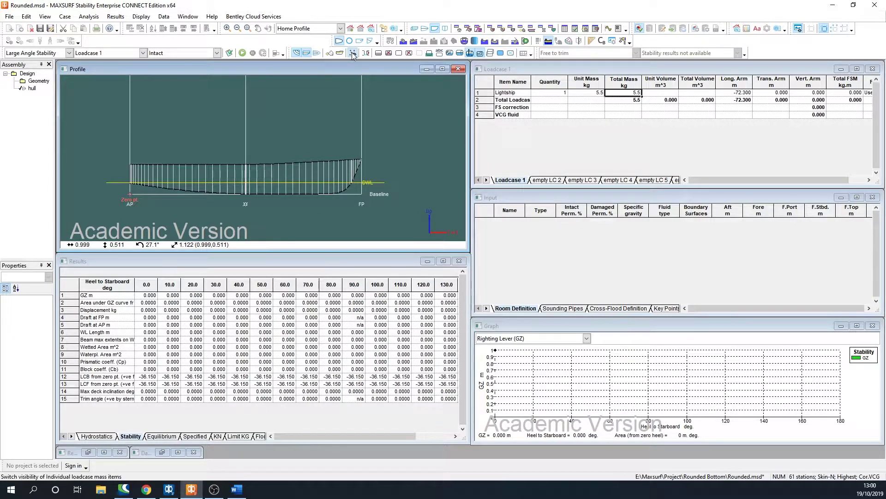
scroll(303, 176, down, 4)
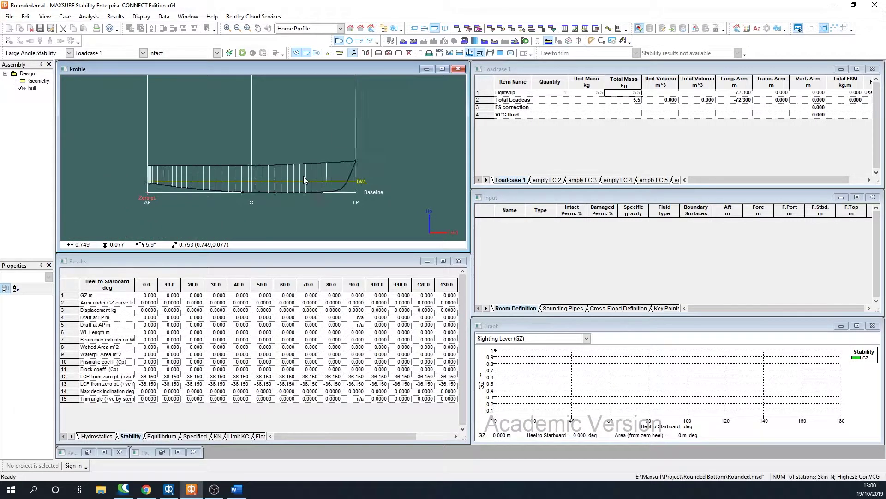
scroll(303, 175, up, 3)
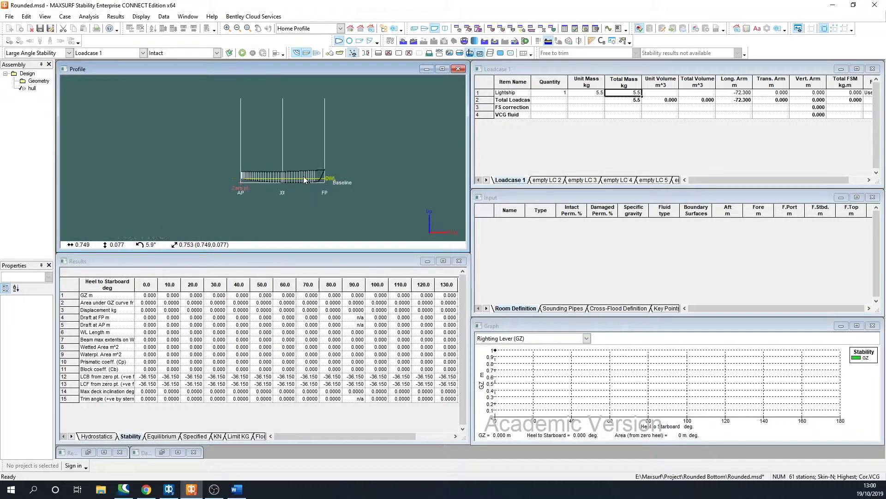
scroll(252, 171, up, 1)
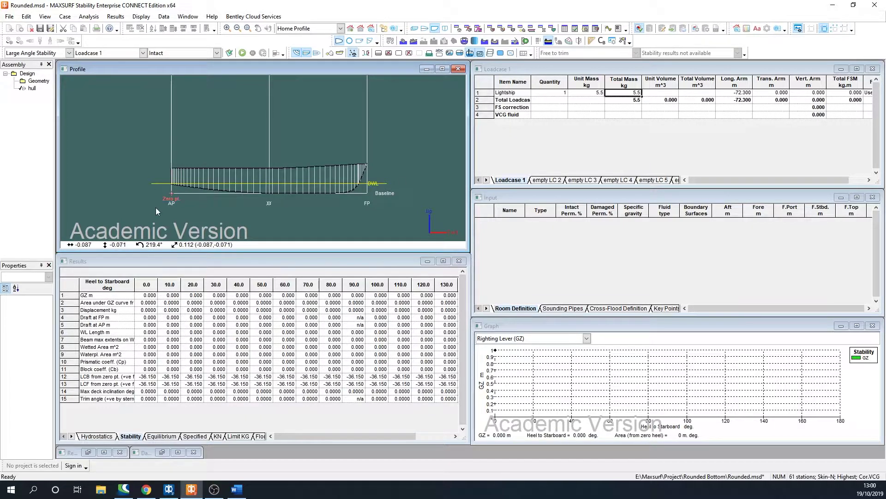
- Set the Lightship longitudinal arm to 0.5 m and vertical arm to 0.05 m
click(739, 94)
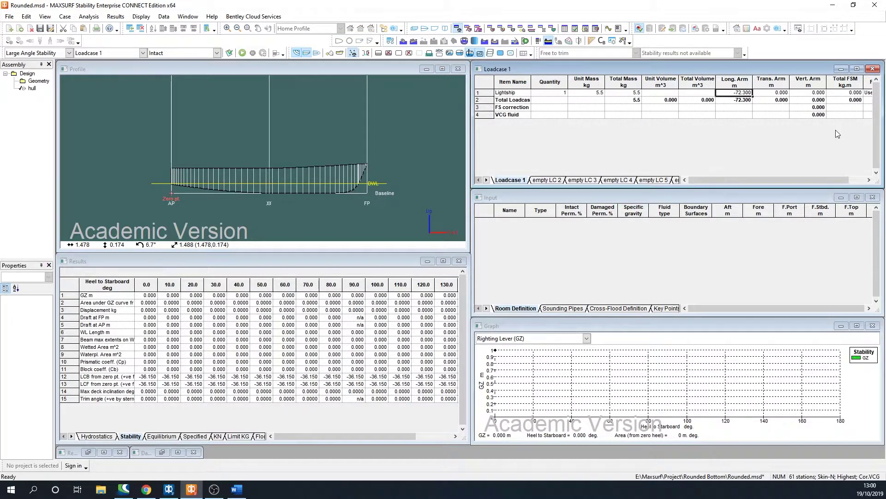
text(0.5)
key(Tab)
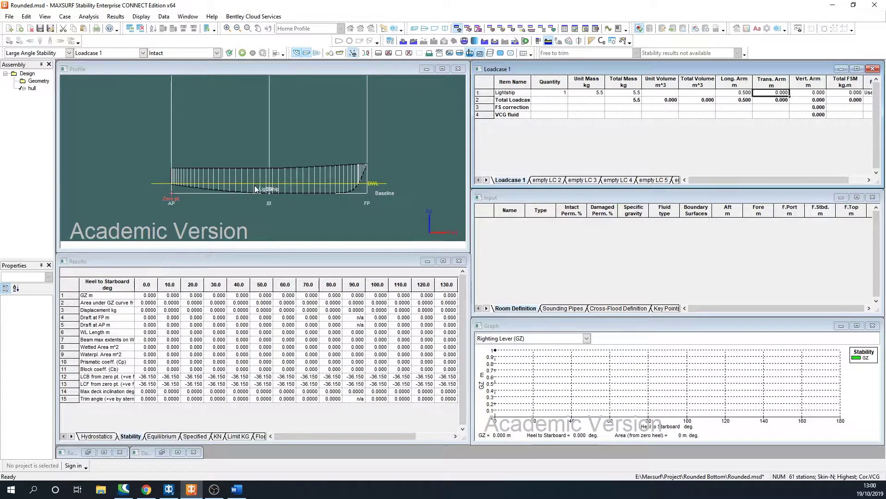
click(804, 94)
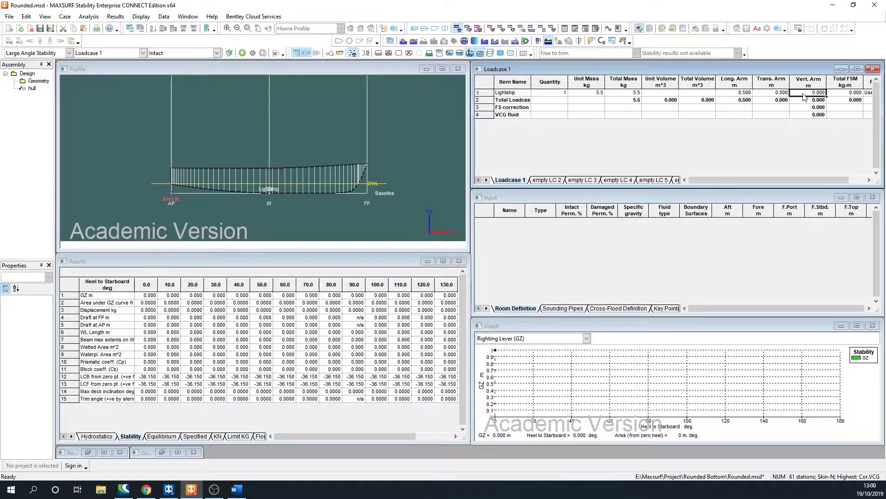
text(0.05)
key(Return)
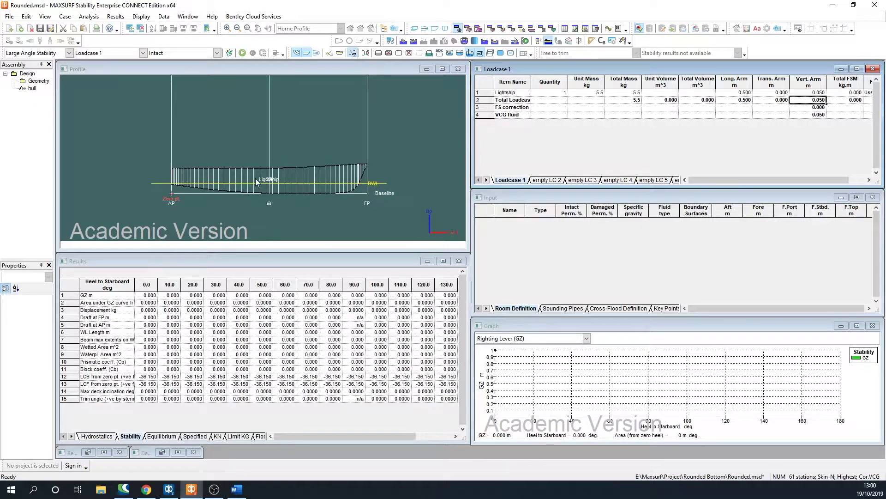
scroll(265, 180, up, 2)
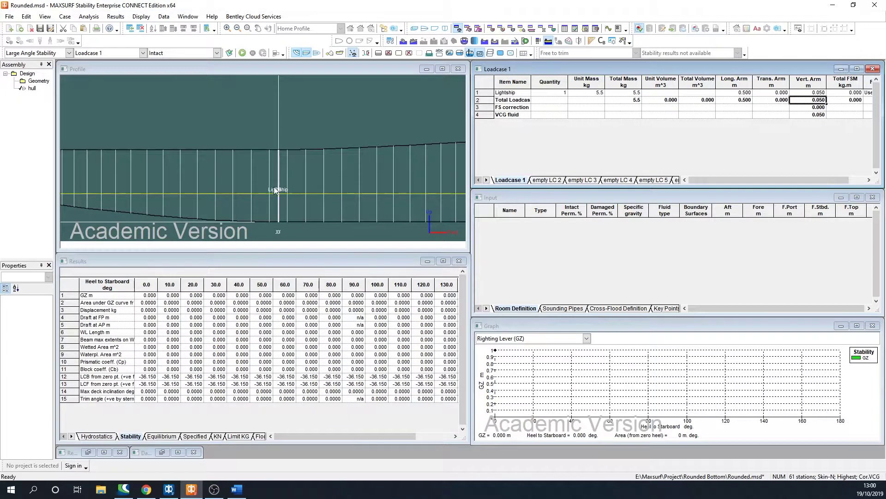
scroll(275, 193, down, 2)
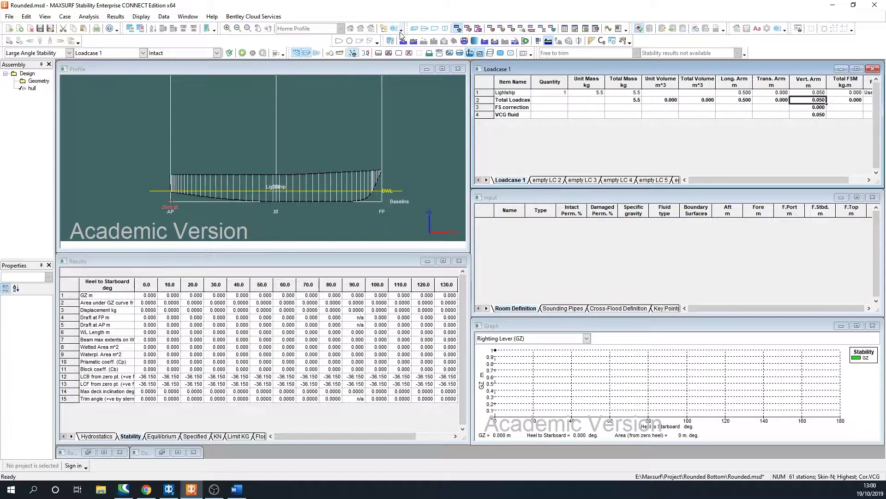
- Run large angle stability from the body plan and enlarge the GZ graph to check its 0.065 m peak
click(445, 30)
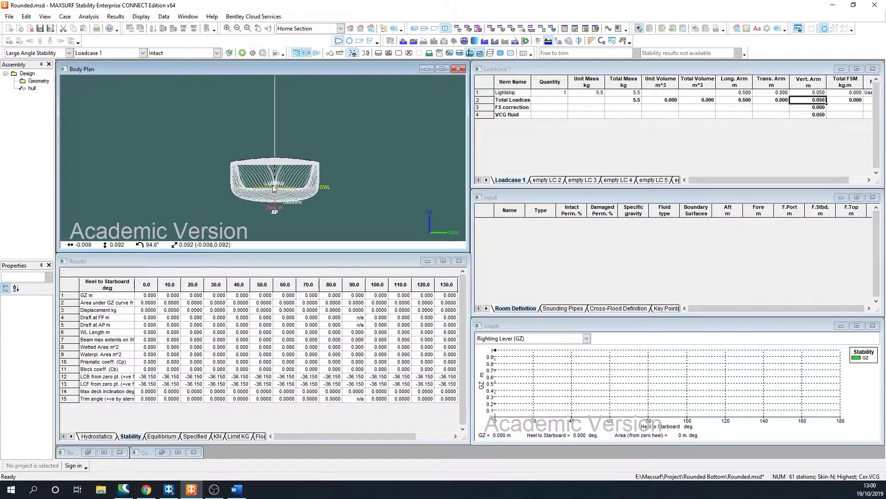
click(243, 54)
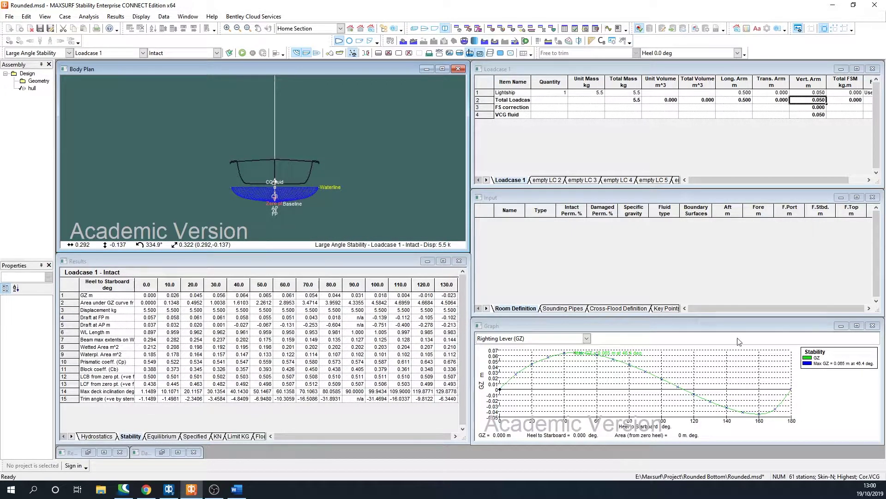
click(857, 325)
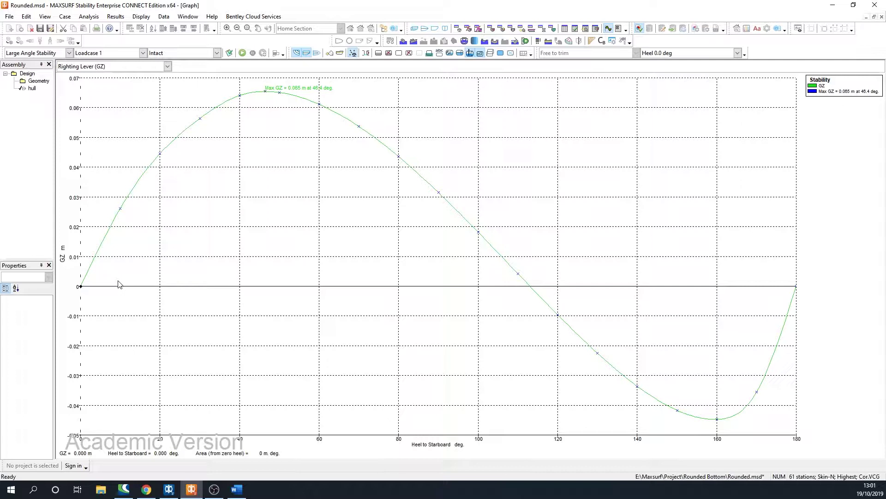
click(874, 17)
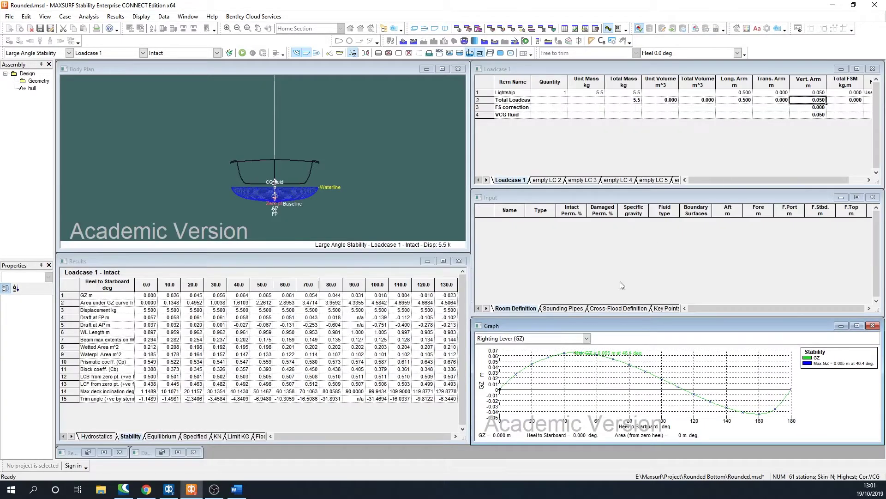
- Review the 0–180° heel range in 10° steps and close Heel Setup unchanged
click(403, 44)
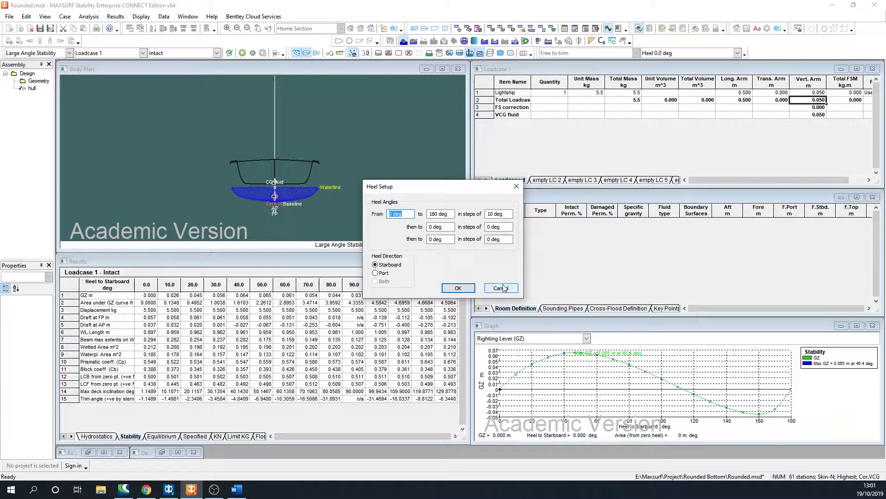
click(458, 288)
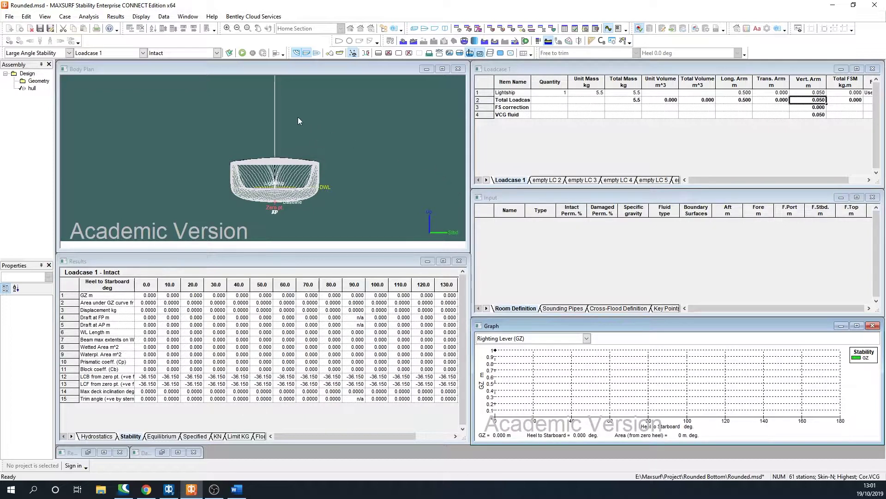
- Switch the analysis mode to Equilibrium and focus the Loadcase 1 table
click(69, 53)
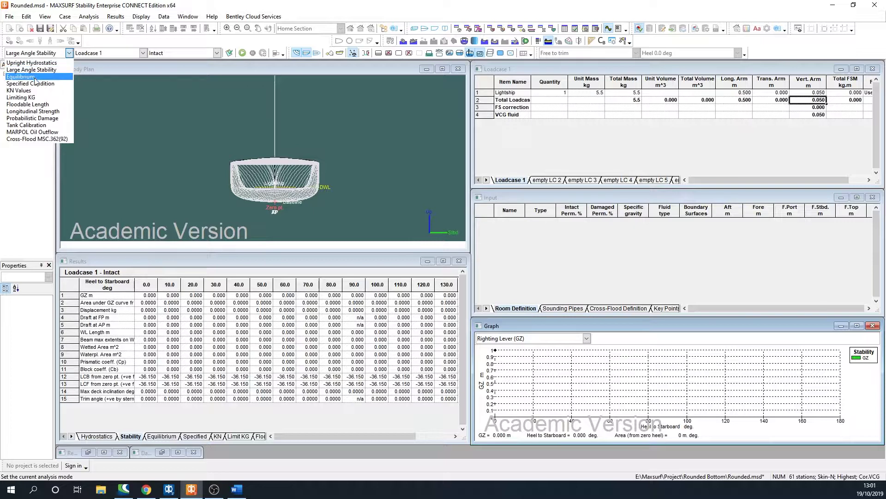
click(20, 77)
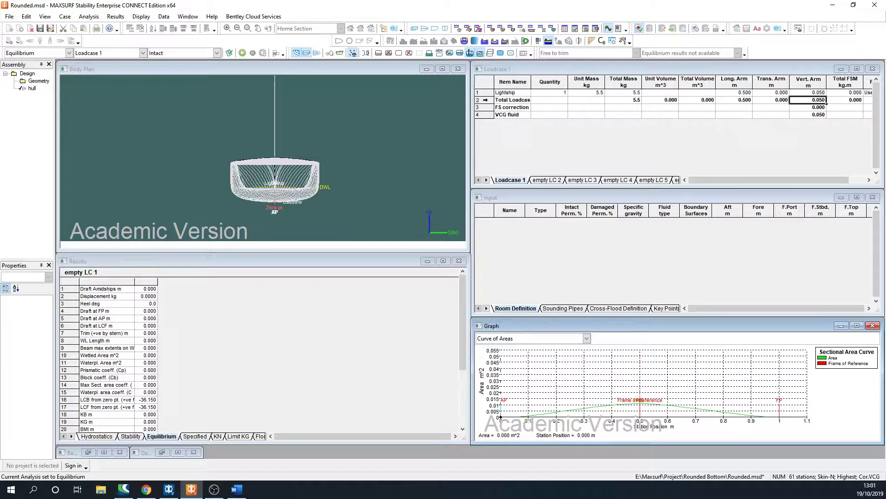
click(517, 68)
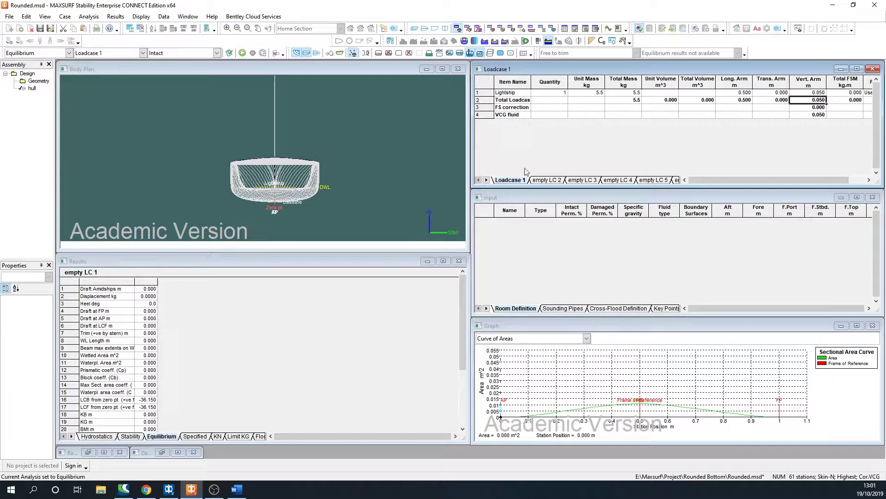
- Add a Deck load row with 1.0 kg unit mass and 0.5 m longitudinal arm
click(10, 17)
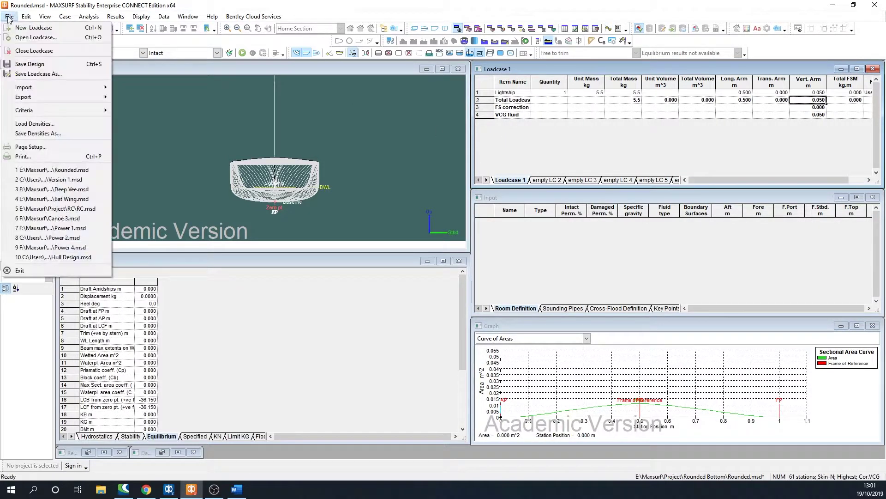
mouse_move(28, 20)
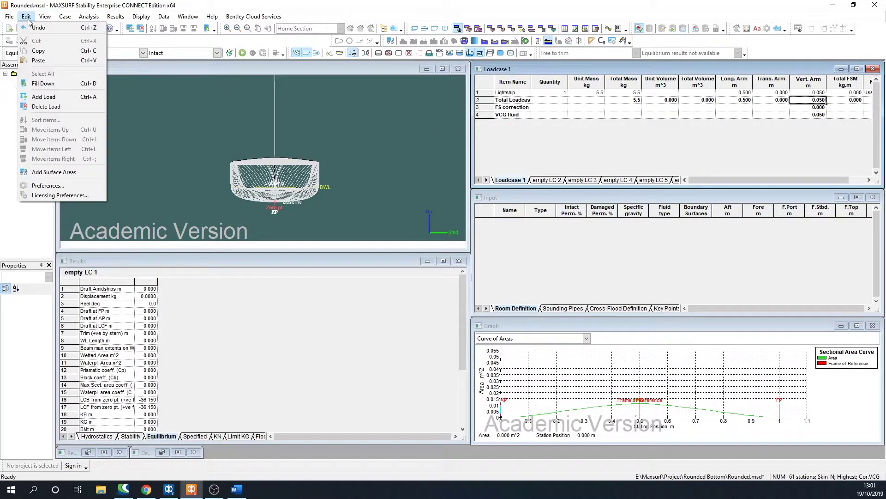
click(44, 97)
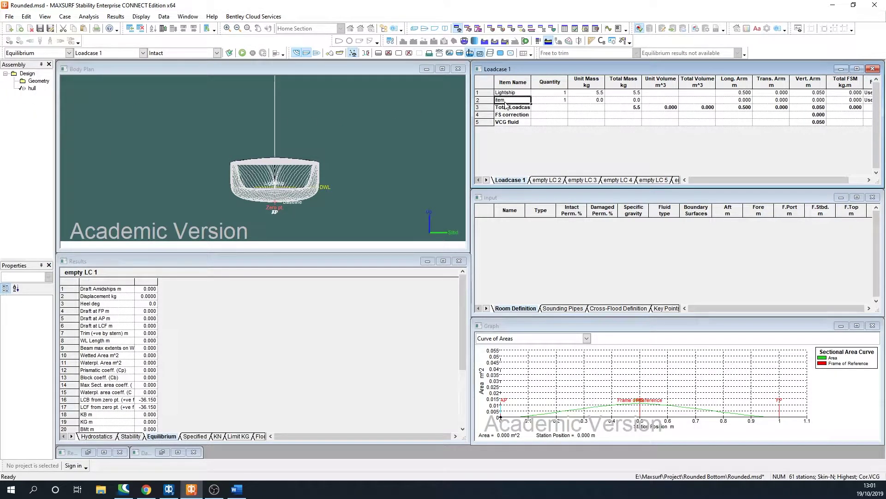
text(Deck)
key(Tab)
key(Tab)
text(1.0)
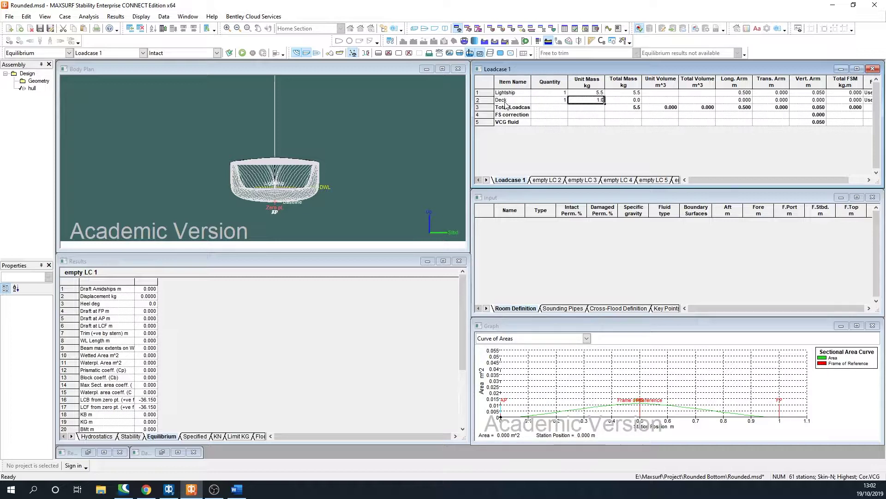
key(Tab)
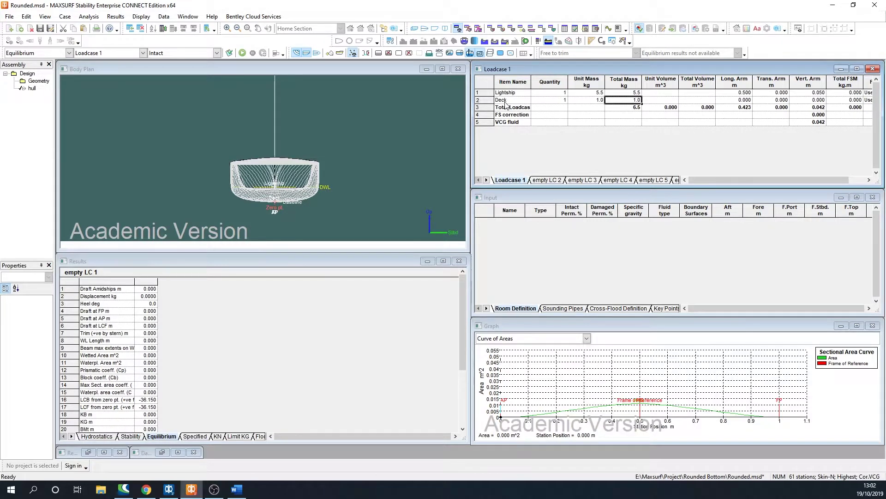
key(Tab)
key(Tab)
key(Tab)
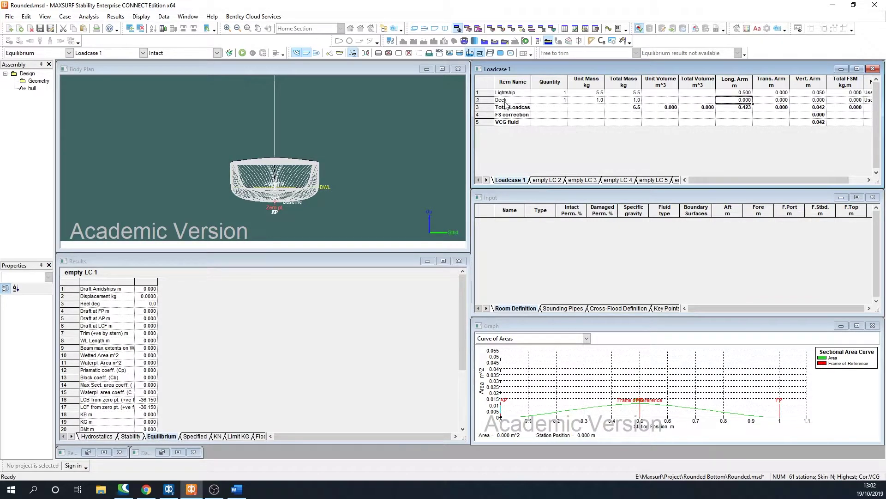
text(0.5)
key(Tab)
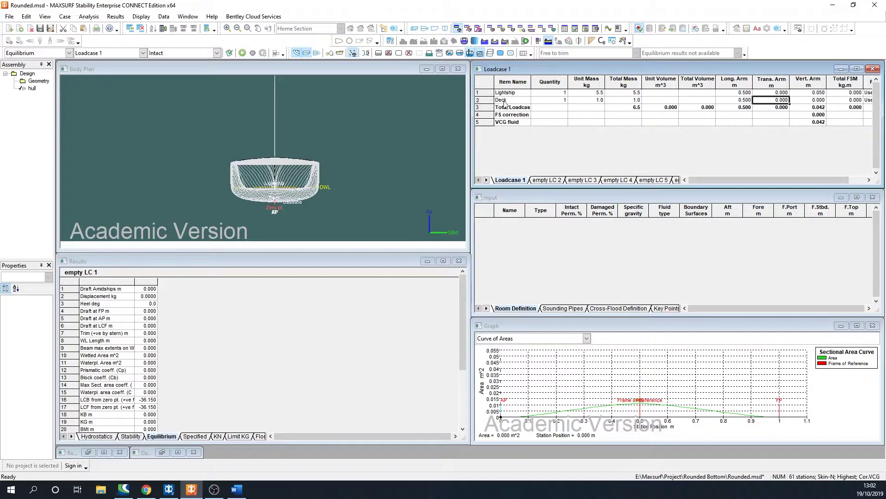
- Show the hull side profile without station lines and give Deck a 0.100 m vertical arm
click(434, 29)
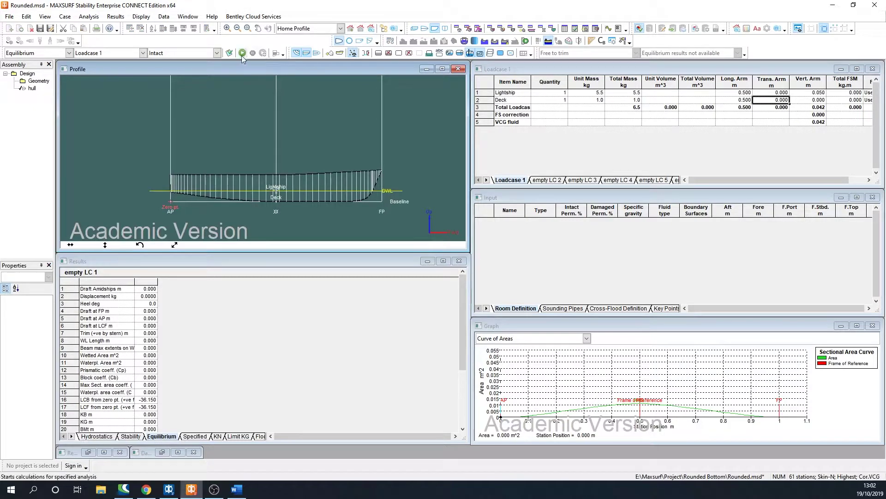
click(297, 52)
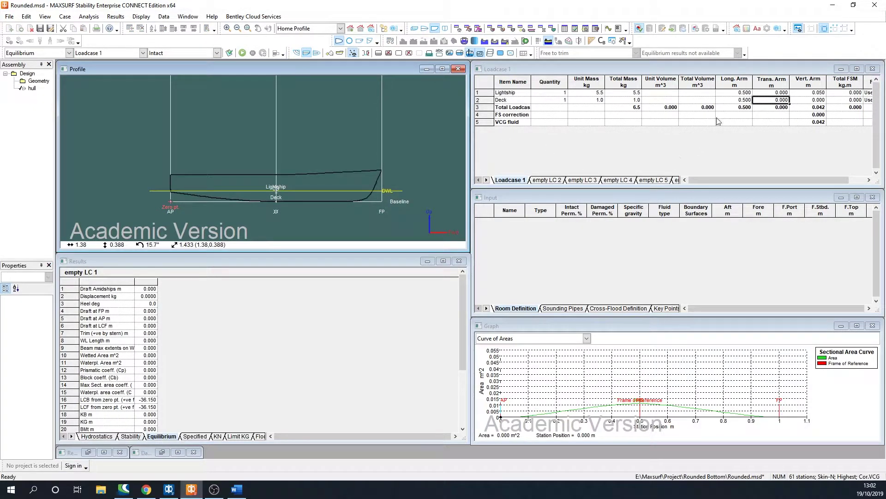
click(800, 102)
text(0.1)
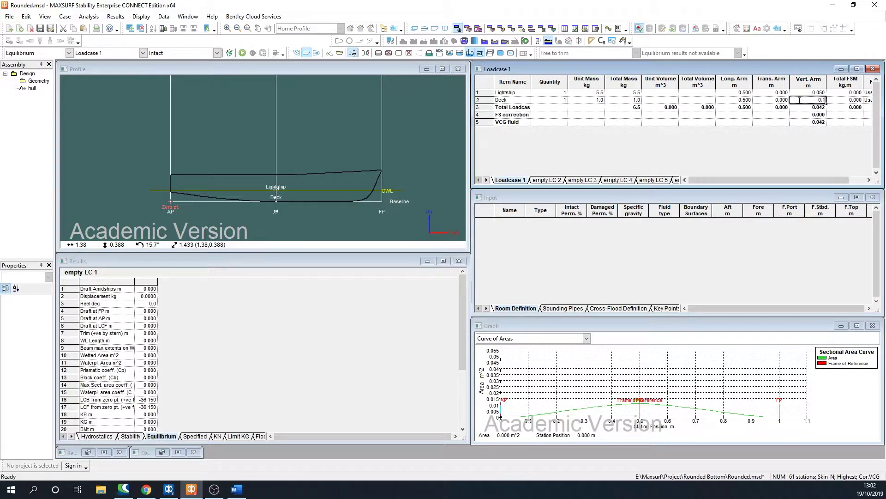
key(Return)
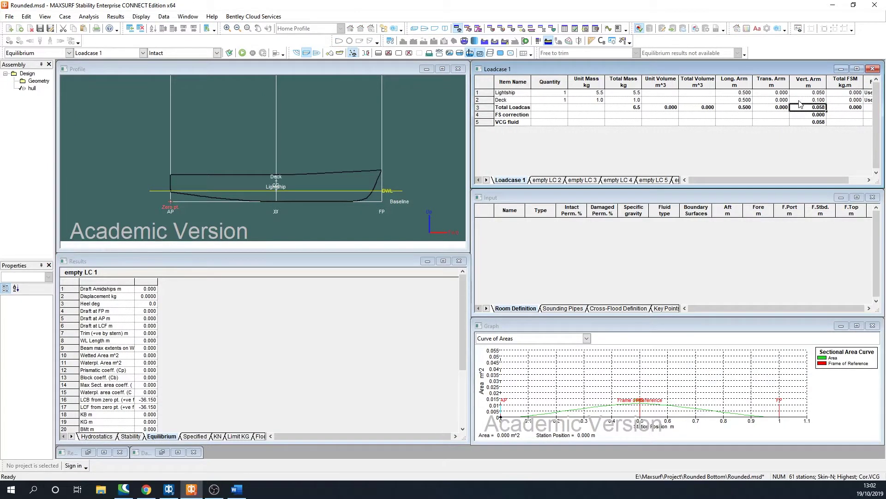
- Correct the Deck load's vertical arm to 0.130 m
click(800, 102)
double_click(800, 101)
text(1)
key(Return)
click(800, 100)
text(13.13)
key(Return)
- Run the Loadcase 1 equilibrium analysis, review the results, and reset to the design waterline
click(241, 53)
scroll(158, 363, down, 1)
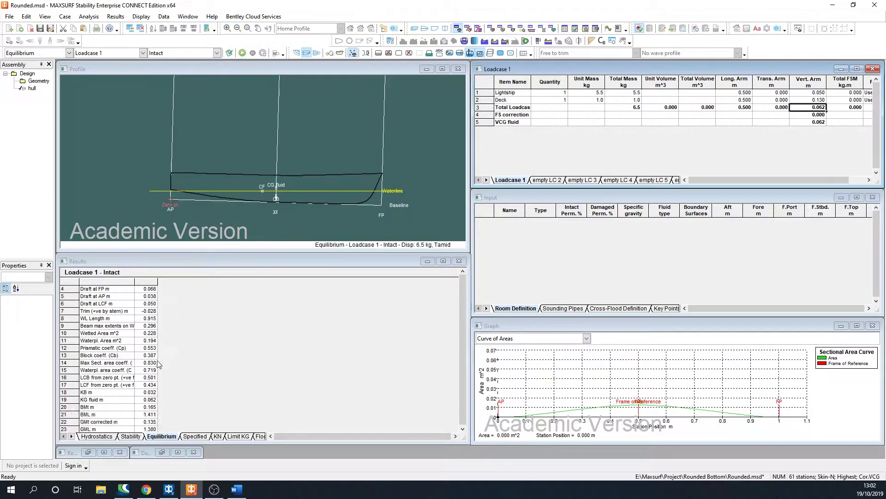
scroll(158, 363, down, 3)
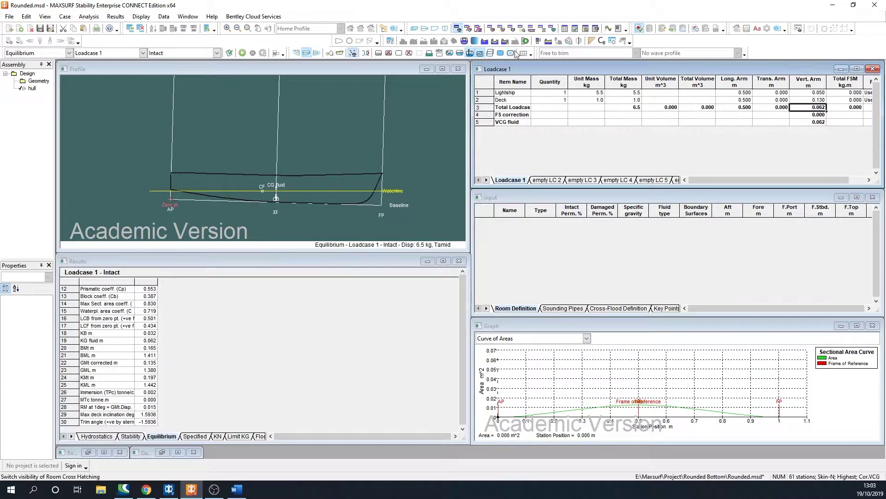
click(548, 42)
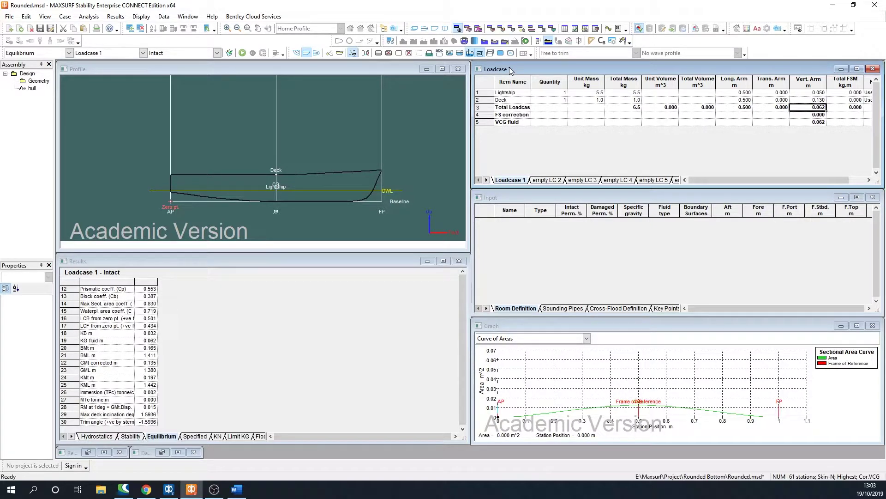
- Add a new load row named Battery with 1.6 kg unit mass
click(29, 20)
click(50, 97)
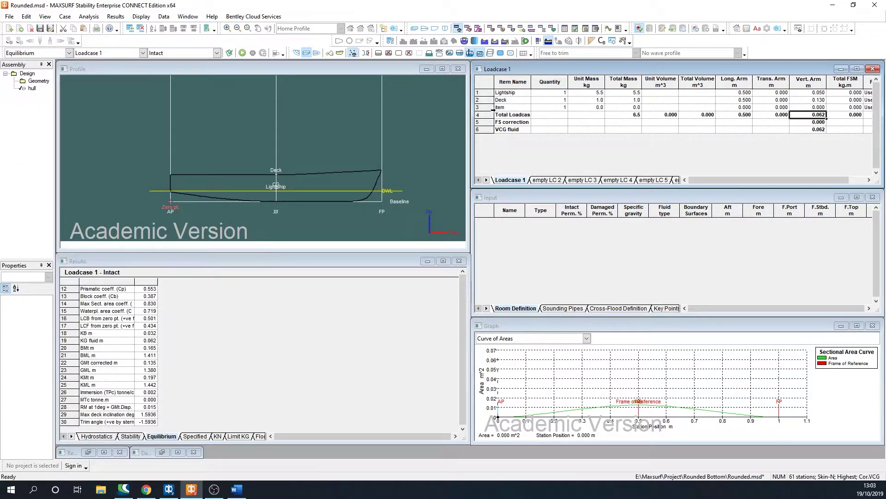
click(509, 109)
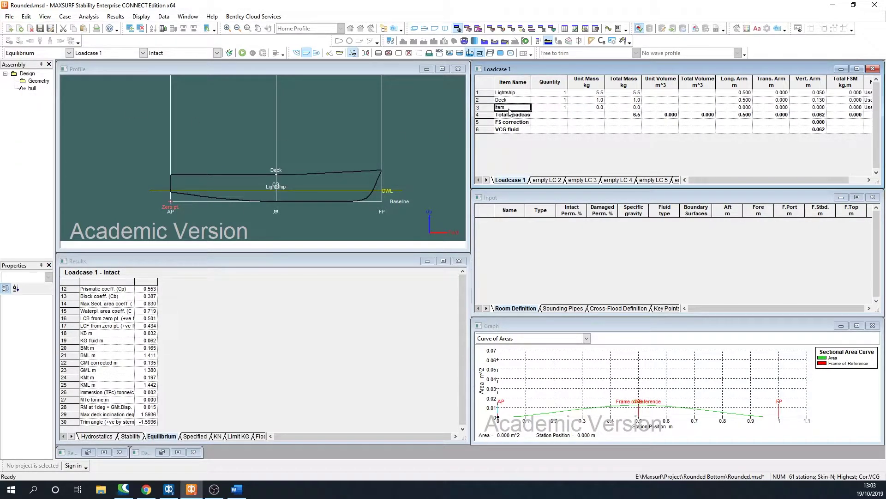
text(Battery)
click(596, 110)
text(1)
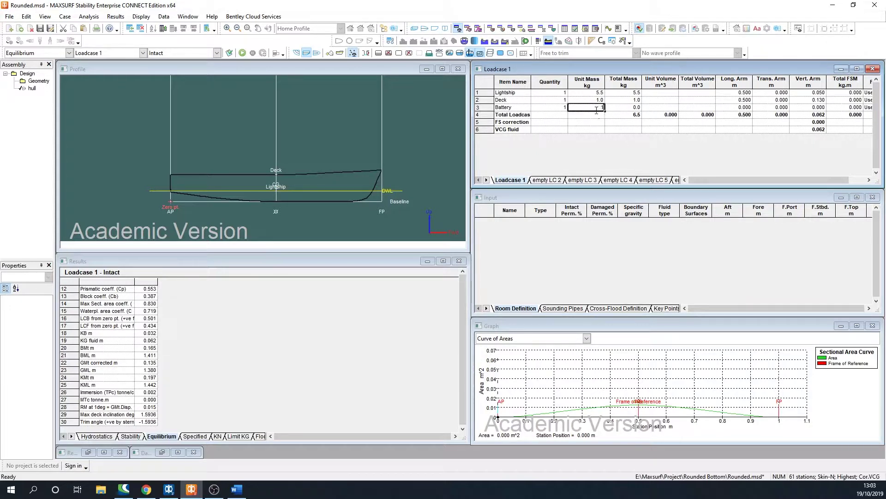
text(.6)
key(Tab)
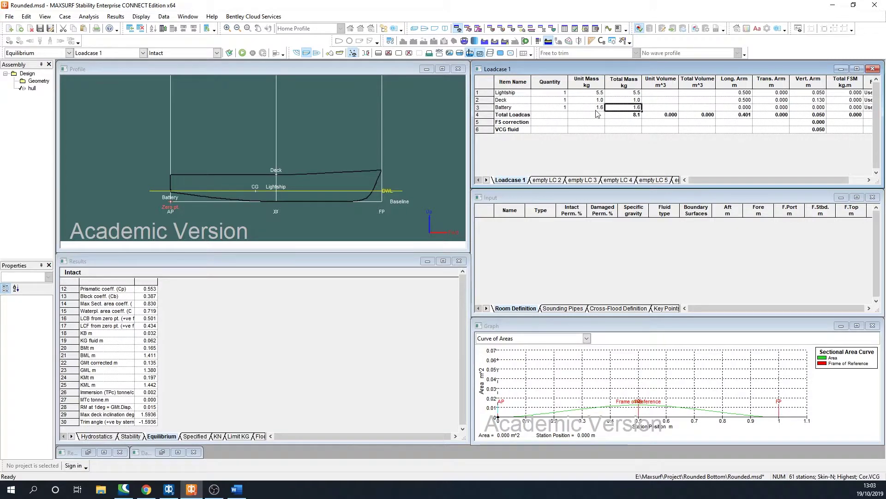
- Set the Battery's longitudinal arm to 0.8 m and vertical arm to 0.04 m
click(749, 109)
text(0.3)
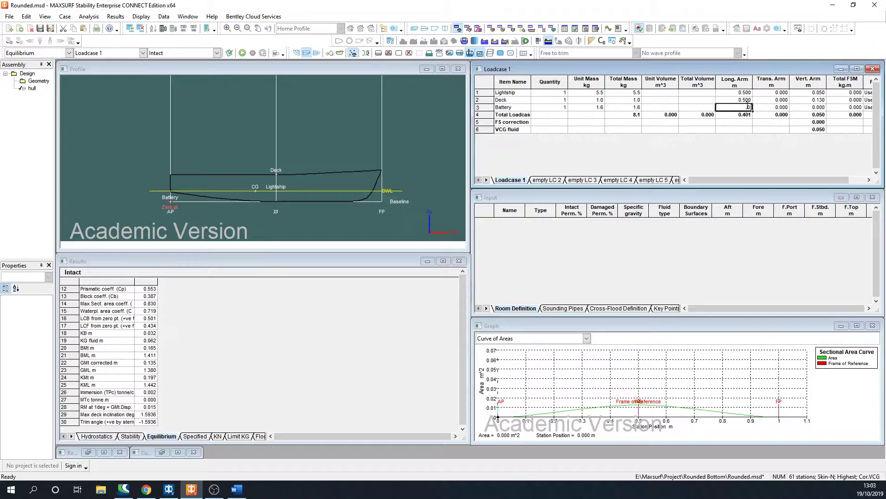
key(Tab)
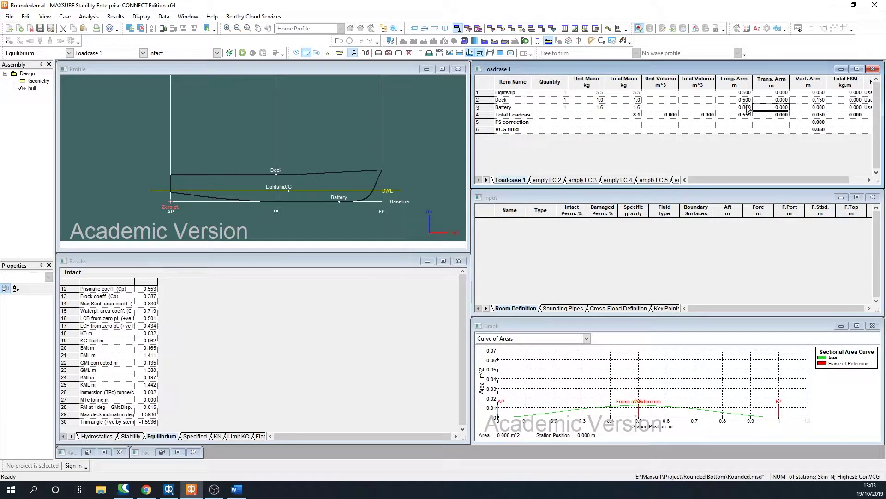
key(Tab)
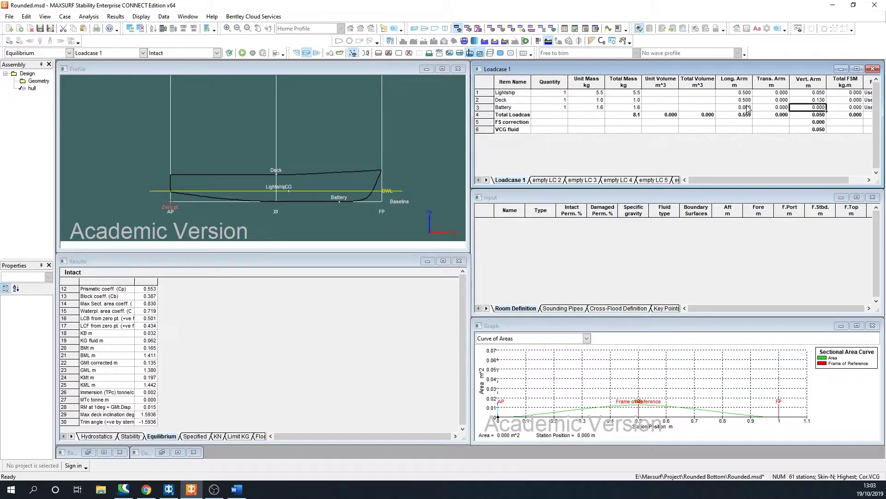
text(0)
text(.02)
key(Up)
key(Down)
text(0.04)
key(Down)
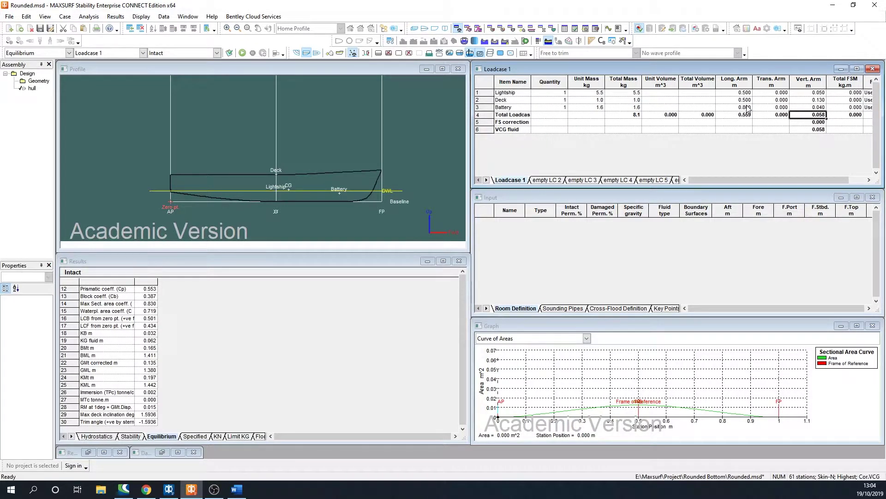
- Solve equilibrium with the new loads and enlarge the profile view to inspect the bow-down trim
click(246, 53)
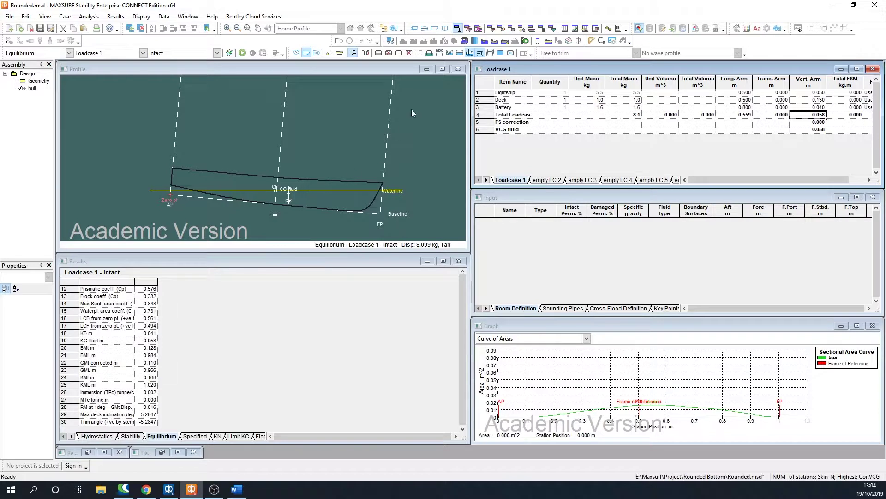
click(443, 69)
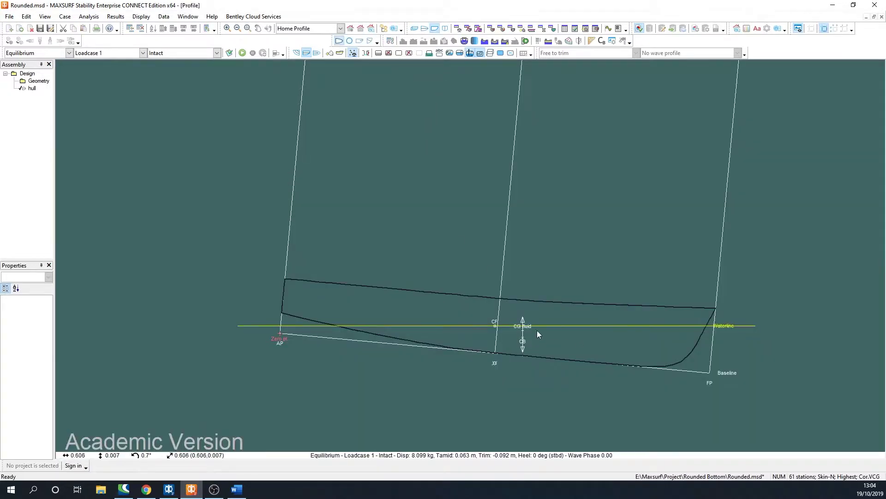
scroll(556, 353, down, 2)
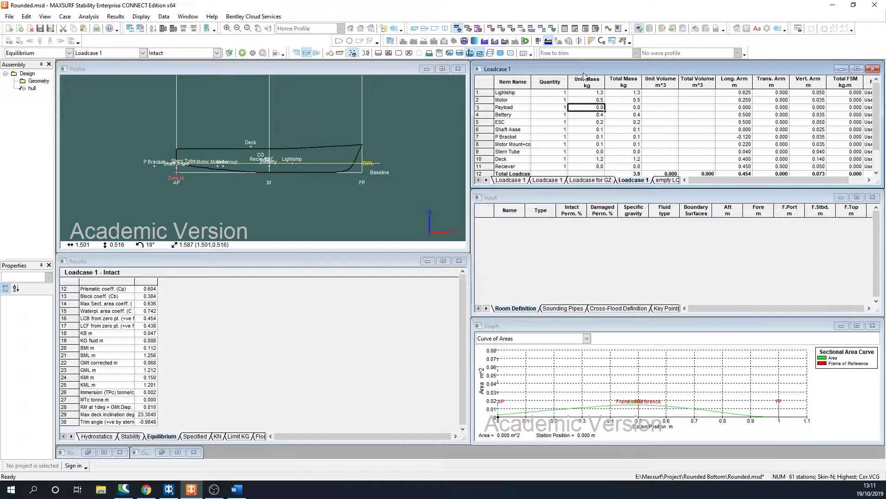
- Save the loadcase through Save Loadcase As under the name Loadcase 1.hml
click(9, 17)
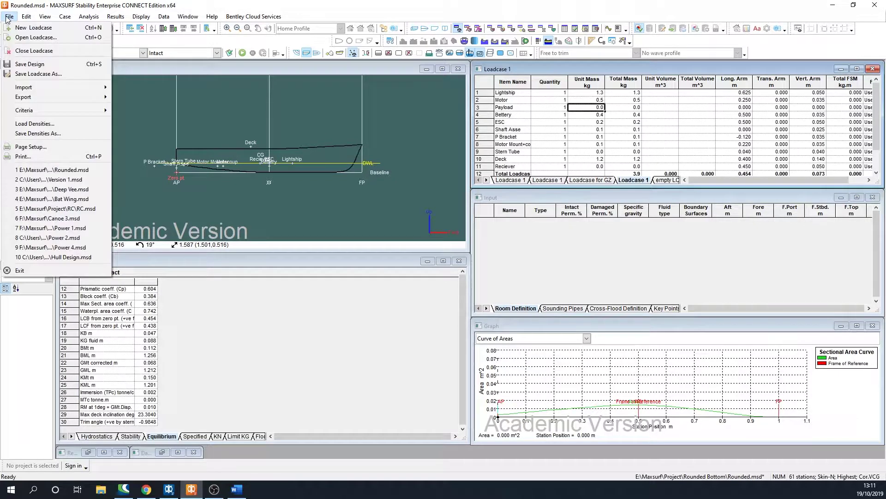
click(31, 74)
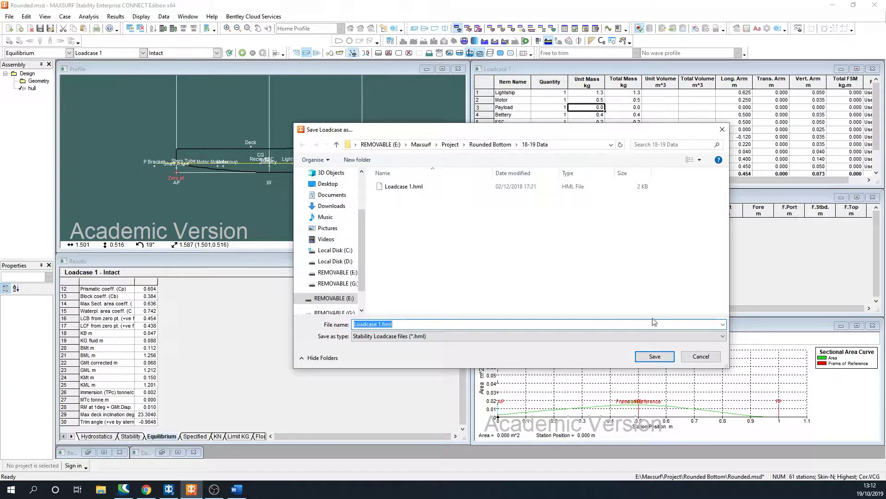
click(701, 357)
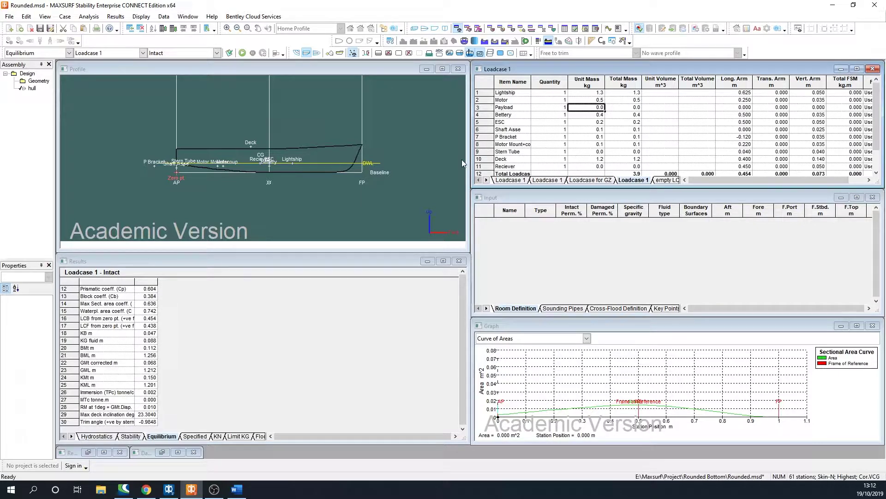
- Solve equilibrium for the 3.9 kg loadcase (GMt 0.194 m) and reset to the design waterline
click(242, 54)
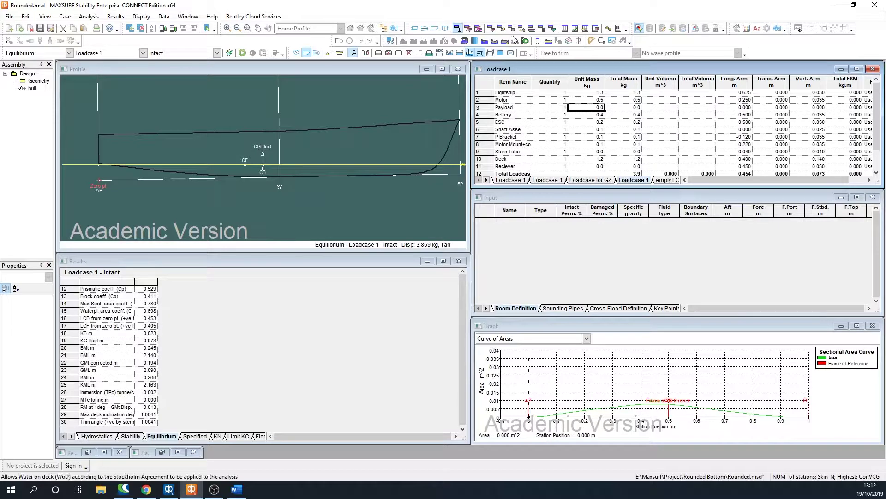
click(551, 45)
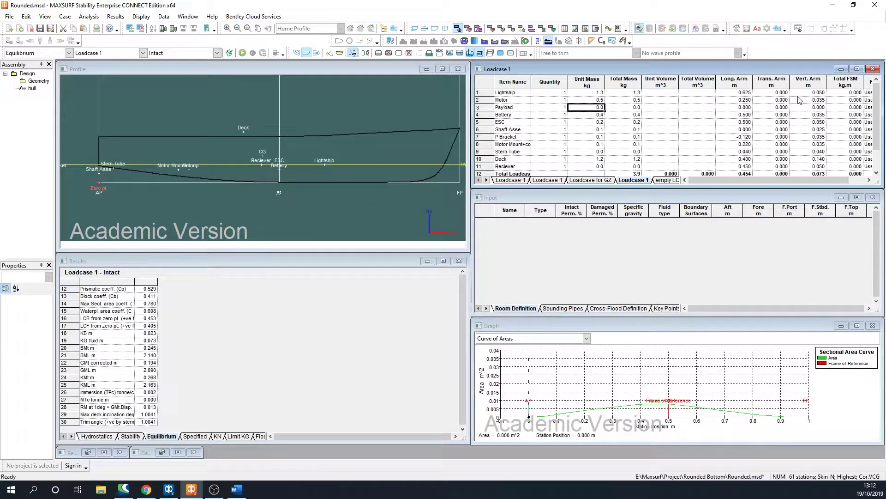
- Set Lightship's longitudinal arm to 0.450, re-solve equilibrium, and reset to the design waterline
click(744, 93)
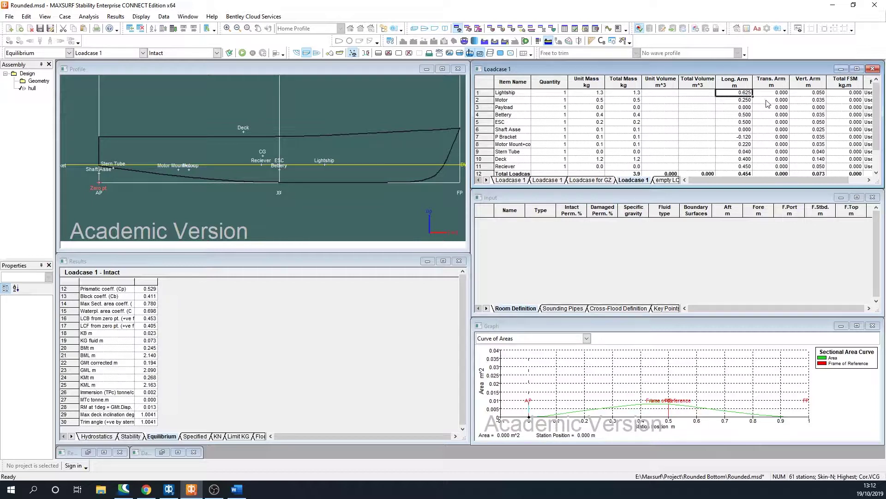
text(0.45)
key(Return)
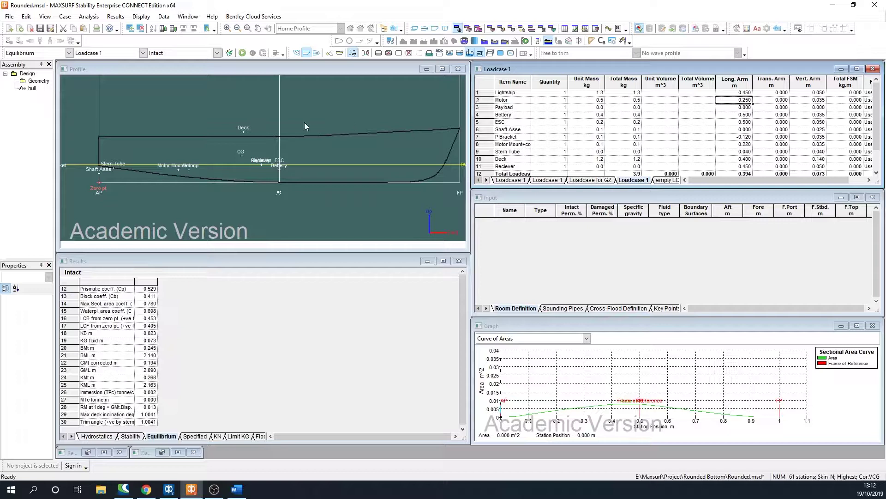
click(242, 54)
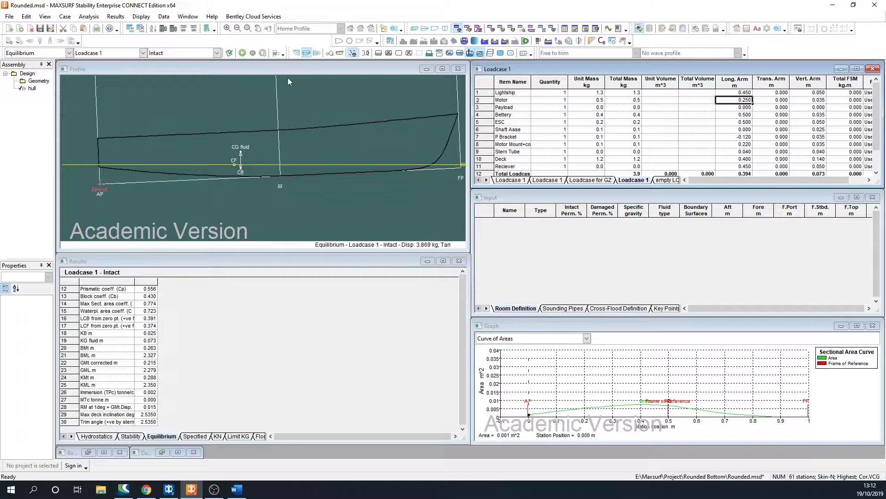
click(548, 41)
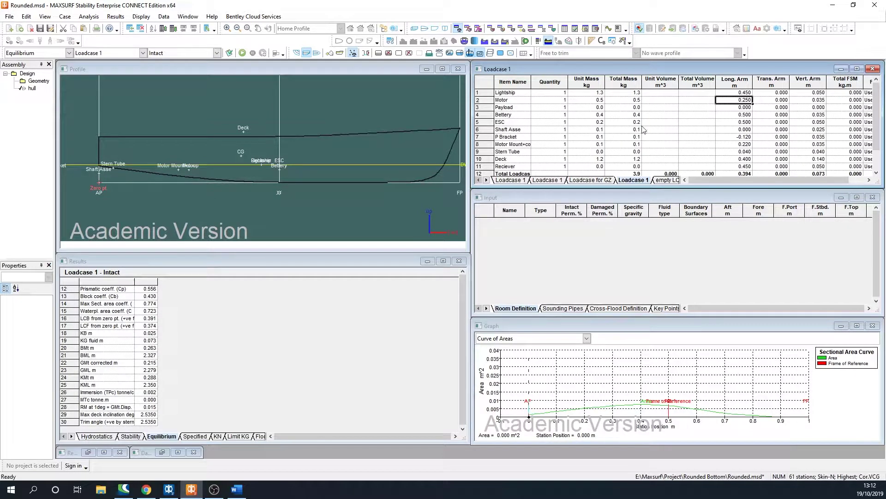
- Set Bettery's longitudinal arm to 0.550 and solve equilibrium again
click(748, 116)
text(0)
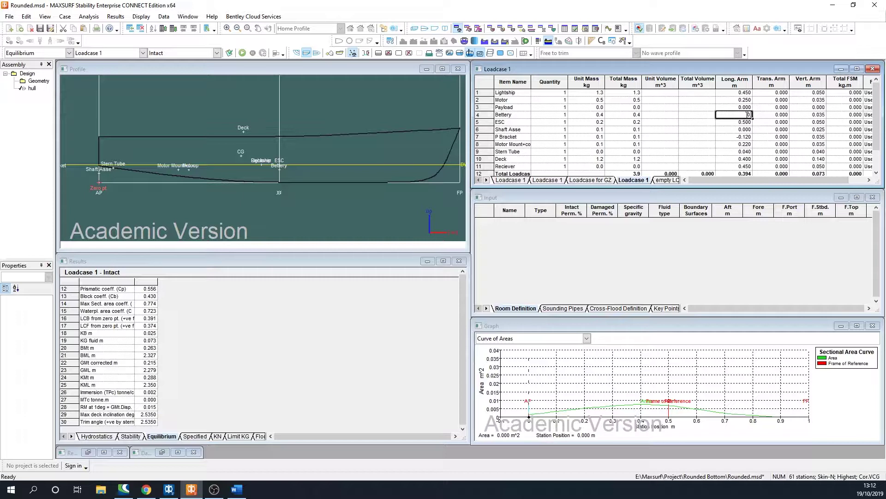
text(.55)
key(Return)
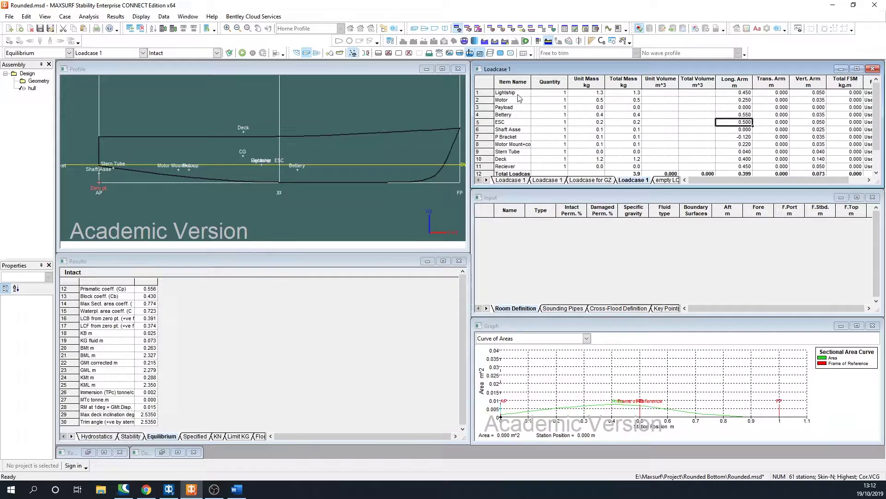
click(241, 53)
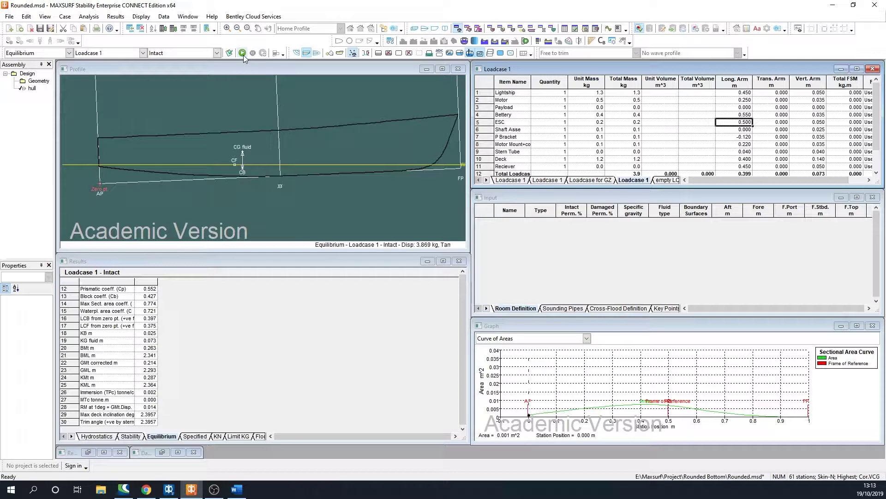
- Reset to the design waterline and set ESC's longitudinal arm to 0.500
click(547, 42)
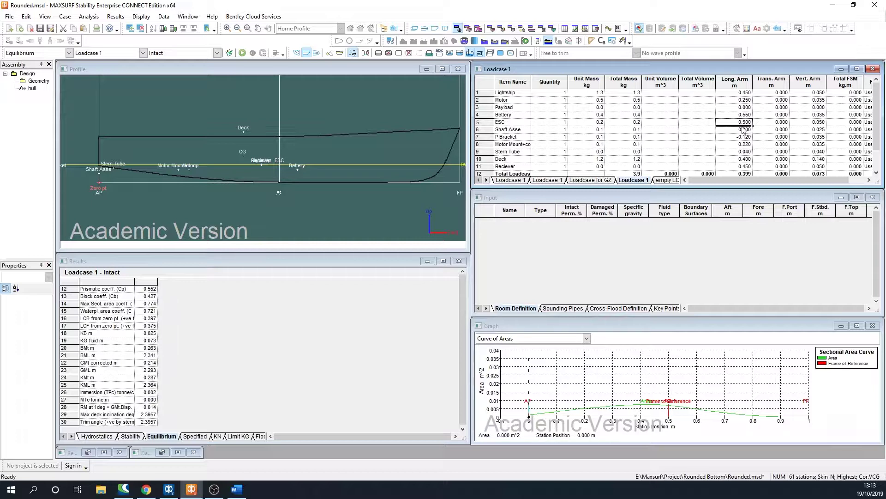
text(0.6)
key(Return)
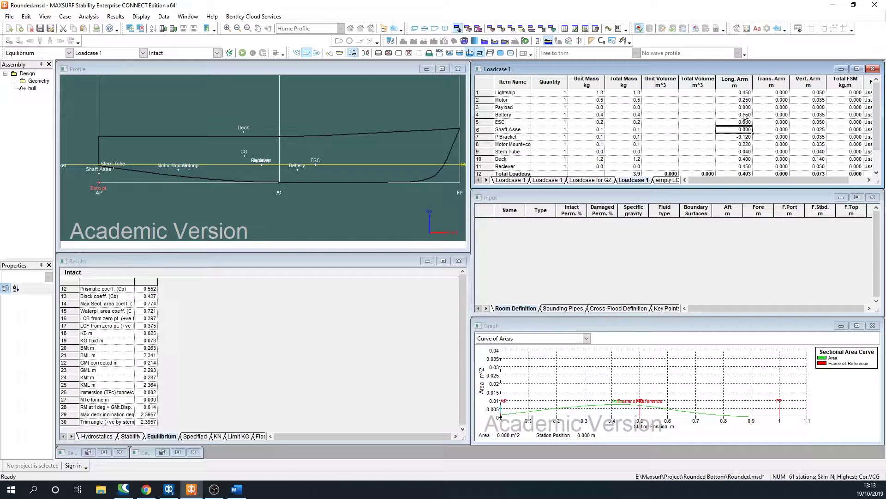
click(744, 122)
text(0.50)
- Set Bettery's longitudinal arm to 0.650, re-solve equilibrium, and reset to the design waterline
click(733, 114)
text(0.)
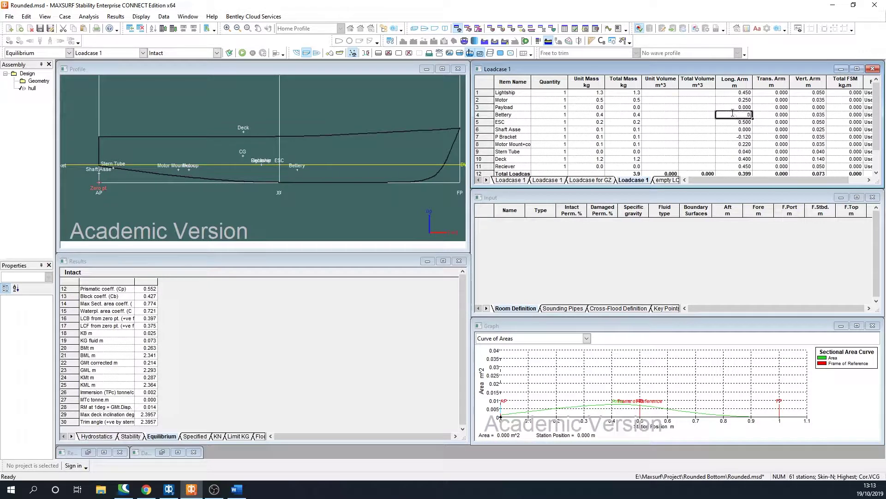
text(65)
key(Return)
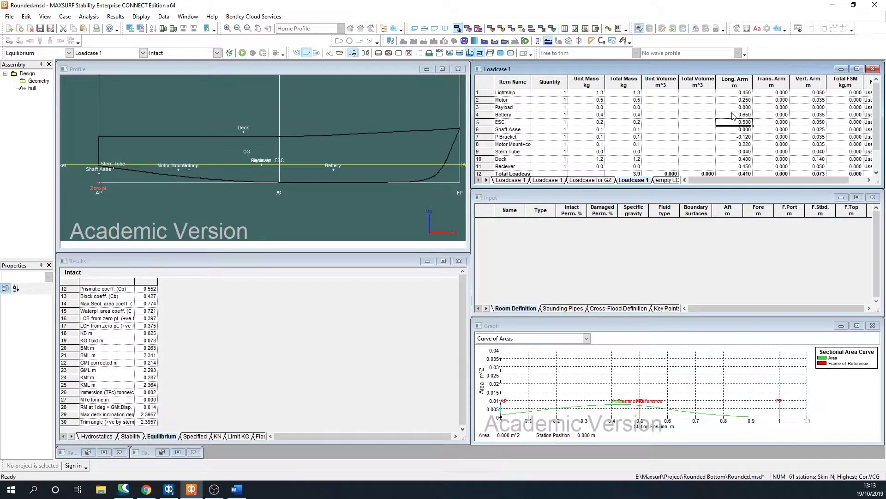
click(242, 53)
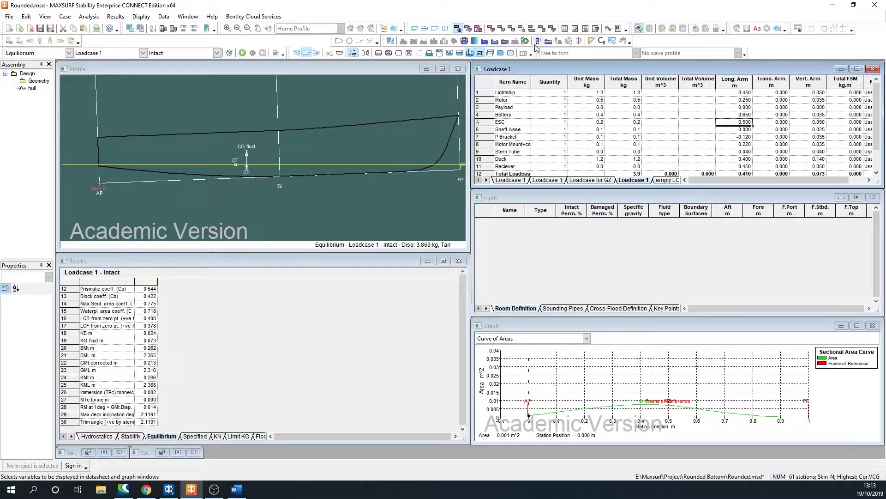
click(548, 40)
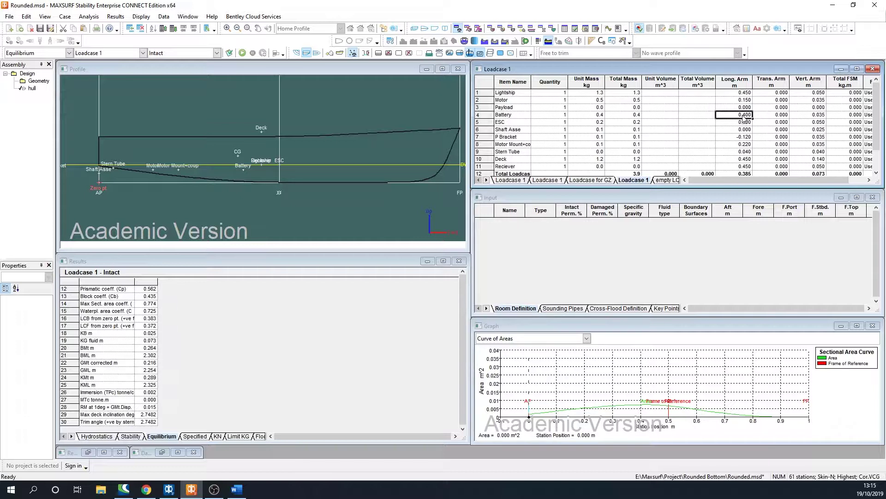
- Change Bettery's longitudinal arm to 0.350
double_click(747, 115)
text(0.35)
click(741, 130)
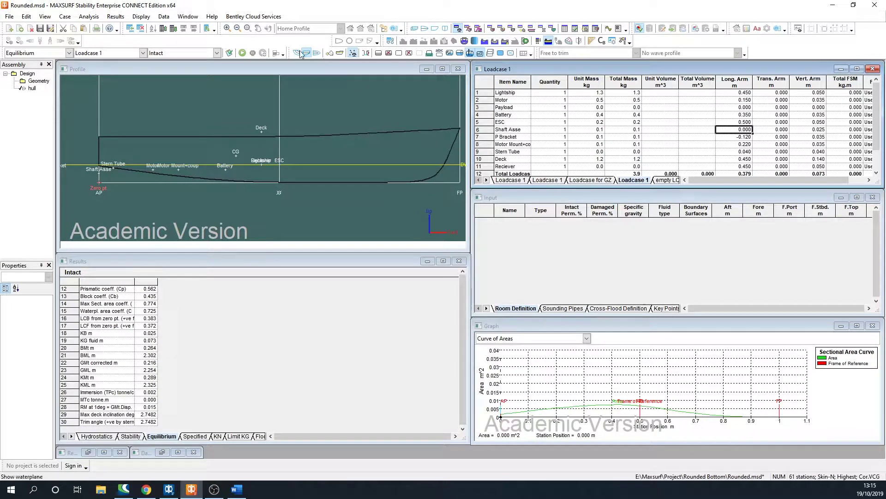
- Re-solve equilibrium (GMt 0.216 m, trim 2.8909), then reset the hull to the design waterline
click(242, 54)
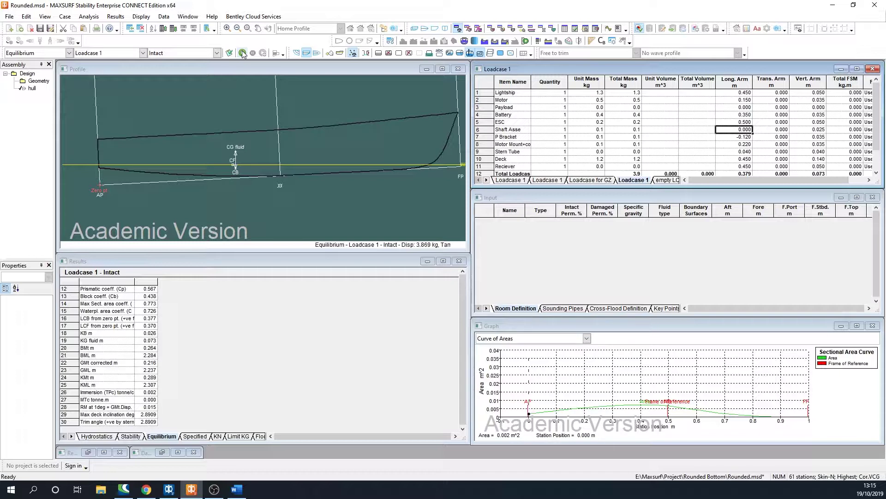
click(242, 53)
click(551, 42)
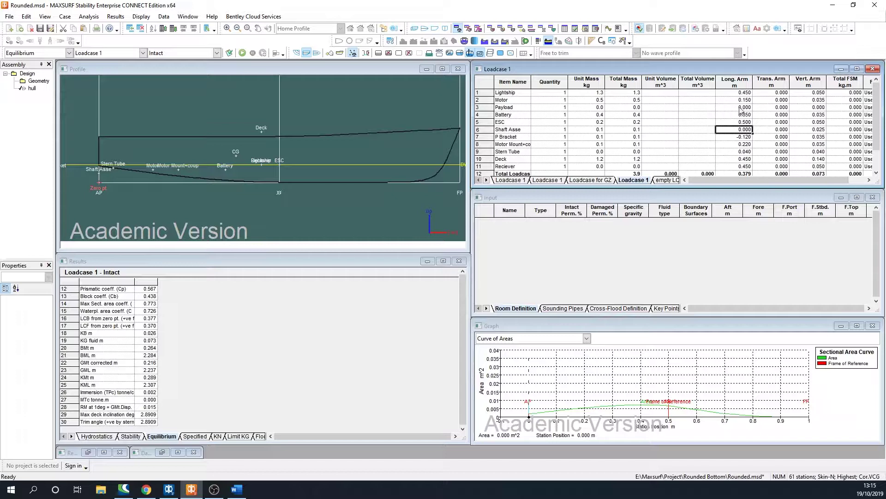
- Enter Payload unit mass 2.0 kg, longitudinal arm 0.400 and vertical arm 0.160 in Loadcase 1
click(593, 108)
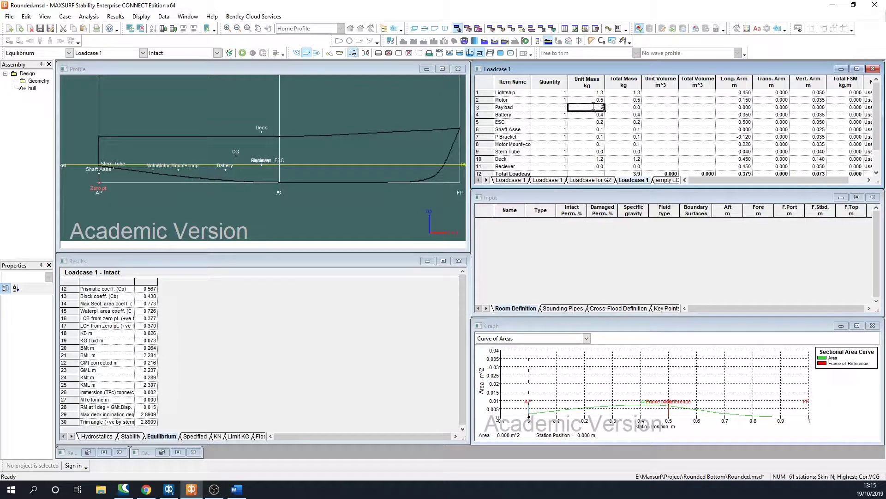
text(2.0)
key(Tab)
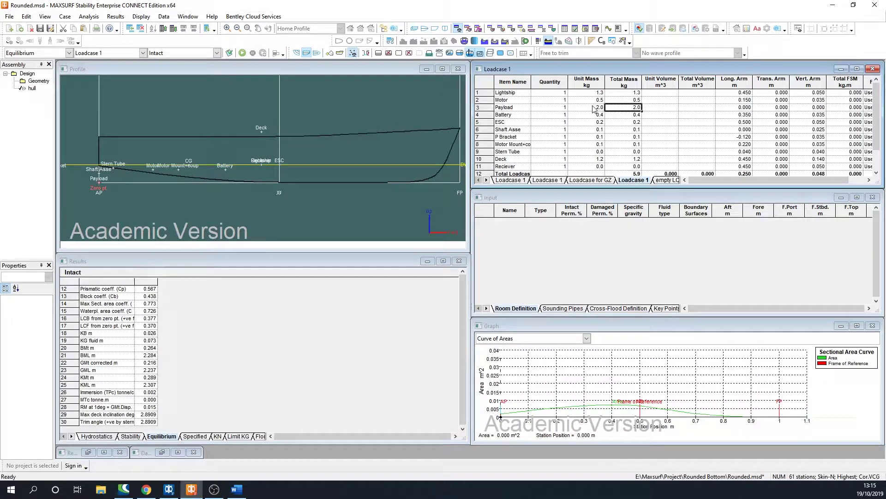
key(Tab)
key(Tab)
key(Tab)
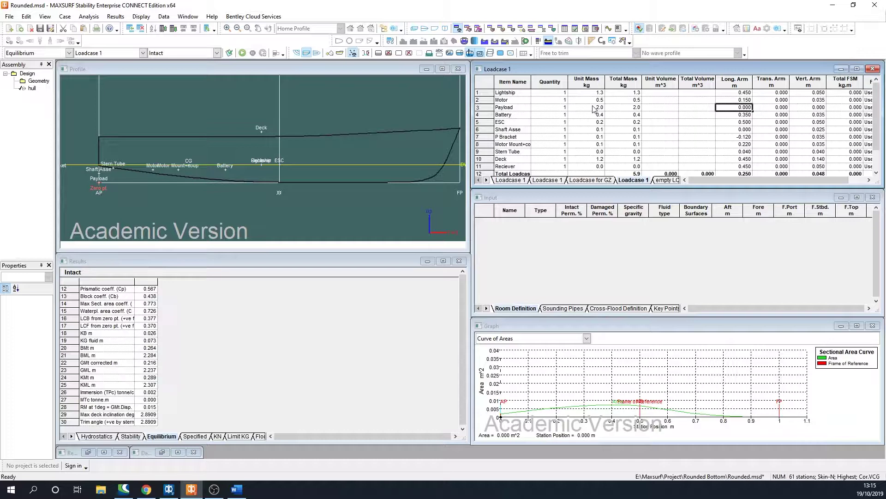
text(0.4)
key(Tab)
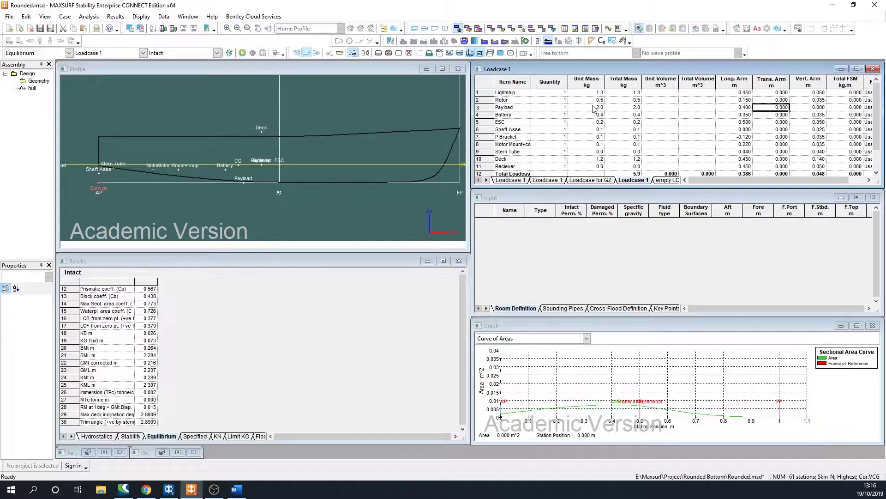
key(Tab)
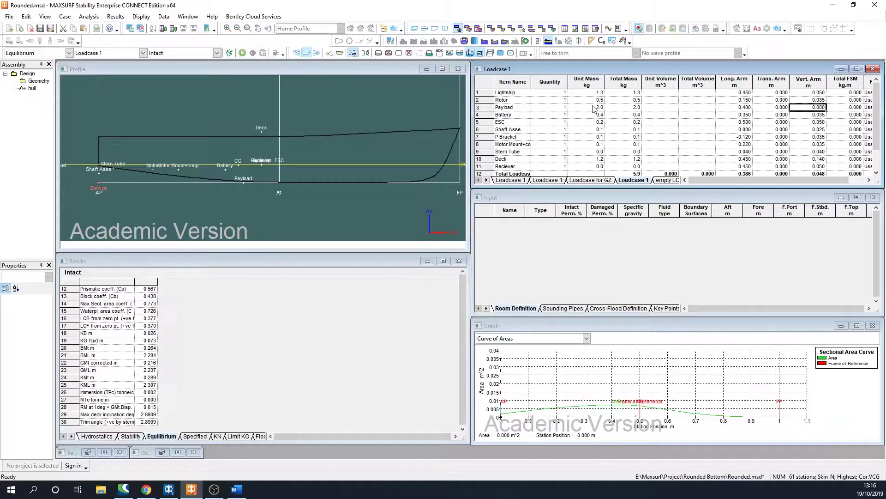
text(0)
text(.160)
key(Return)
- In the body plan view, set Payload transverse arm to 0.150 and solve equilibrium
click(444, 28)
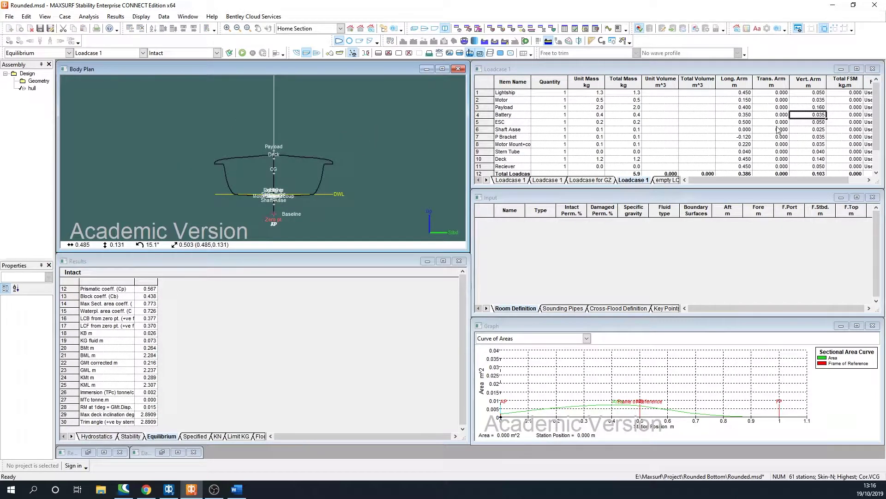
click(784, 108)
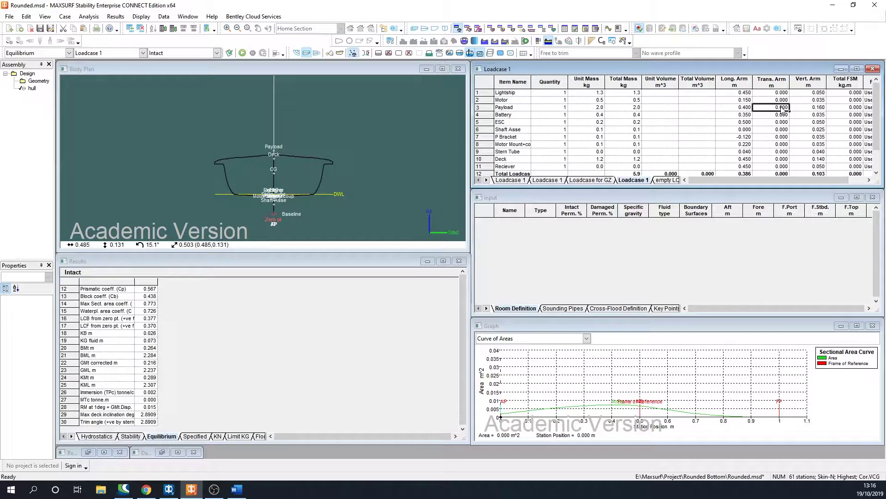
text(0.150)
key(Return)
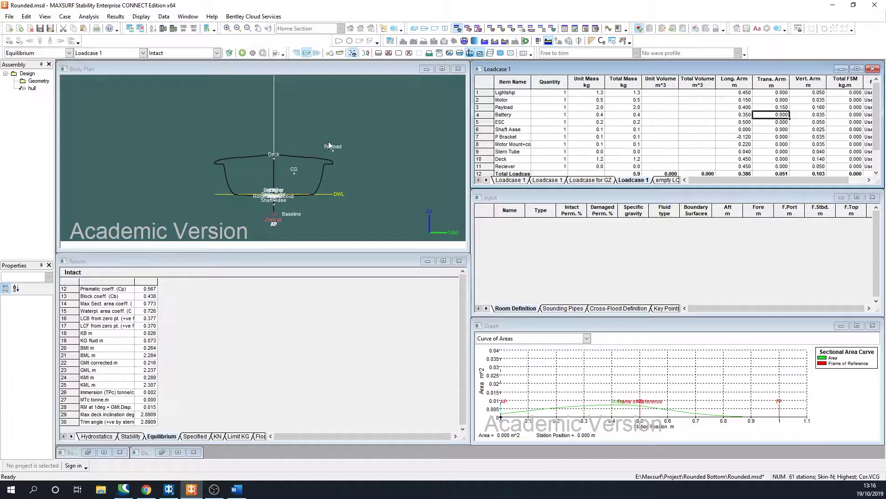
click(243, 53)
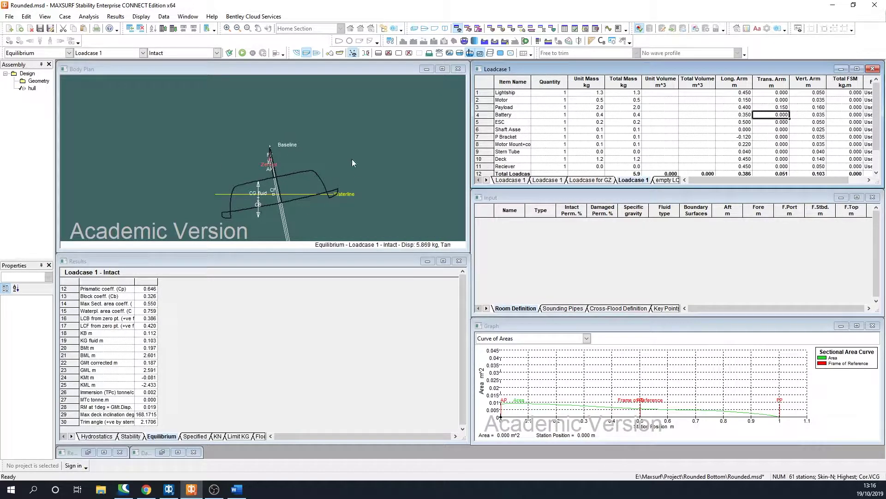
- Return to the design waterline, reduce Payload transverse arm to 0.130, and re-solve equilibrium
click(549, 42)
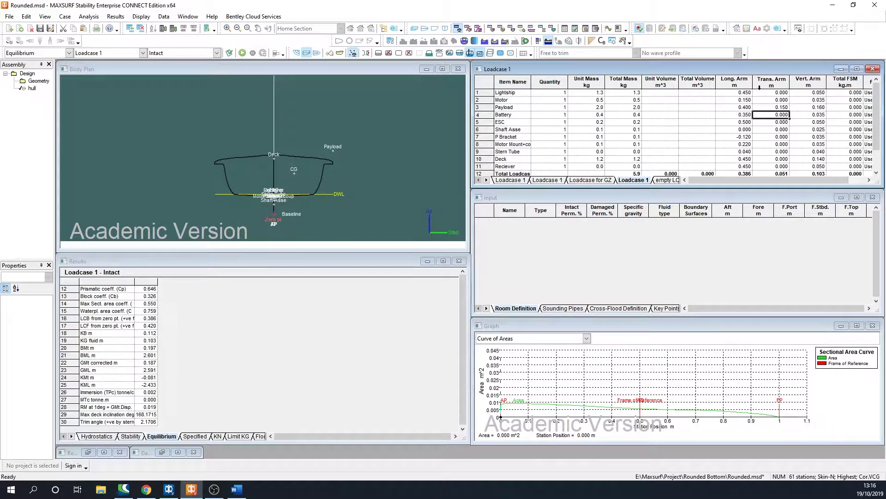
click(778, 108)
text(0.13)
click(779, 122)
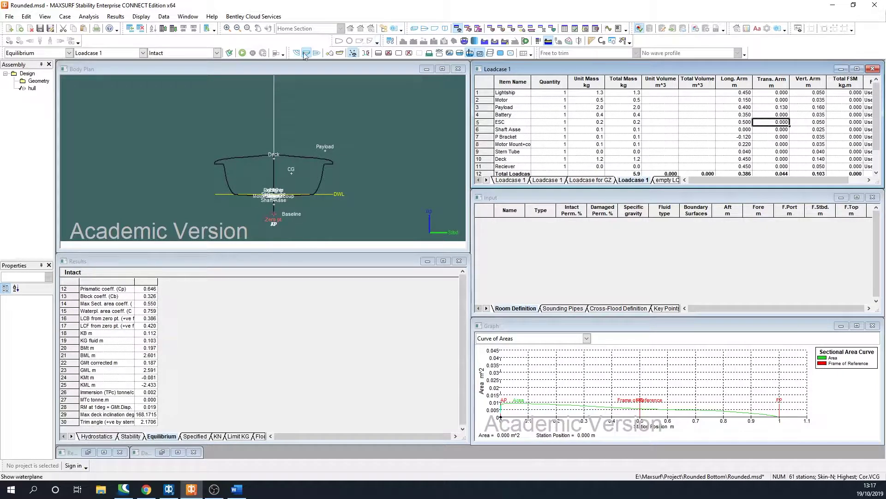
click(241, 53)
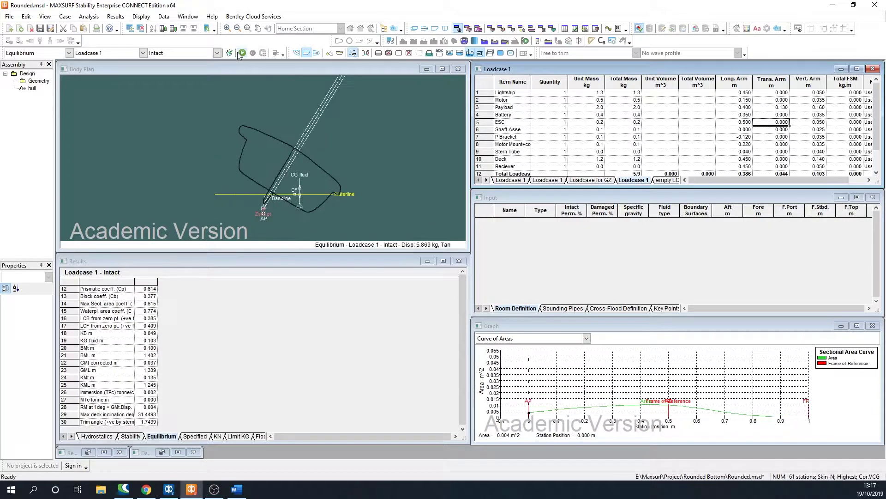